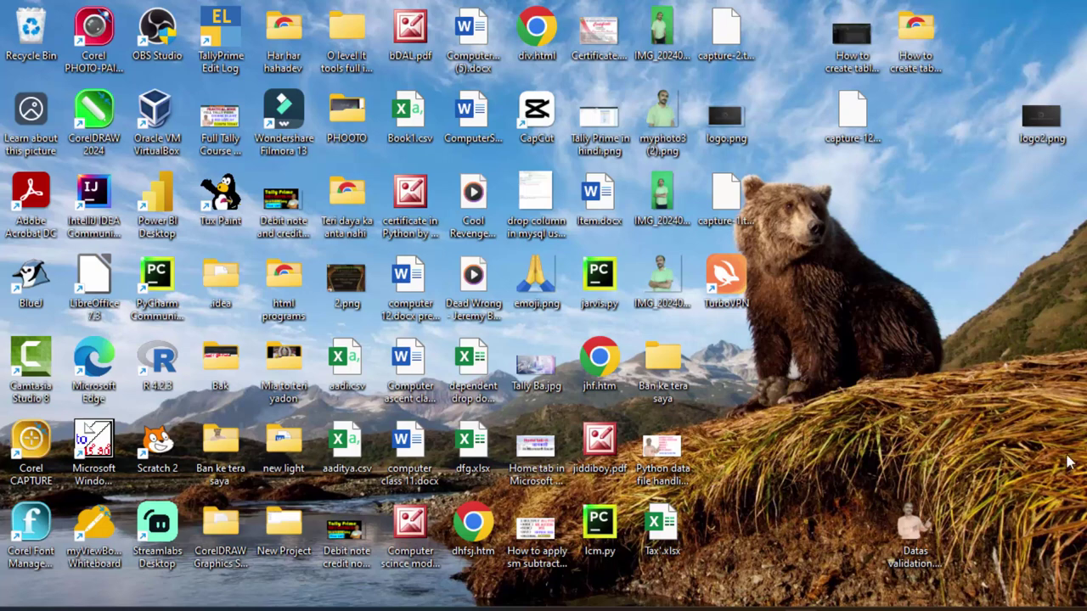
# Refresh the Windows desktop from its right-click menu.
pyautogui.rightClick(886, 254)
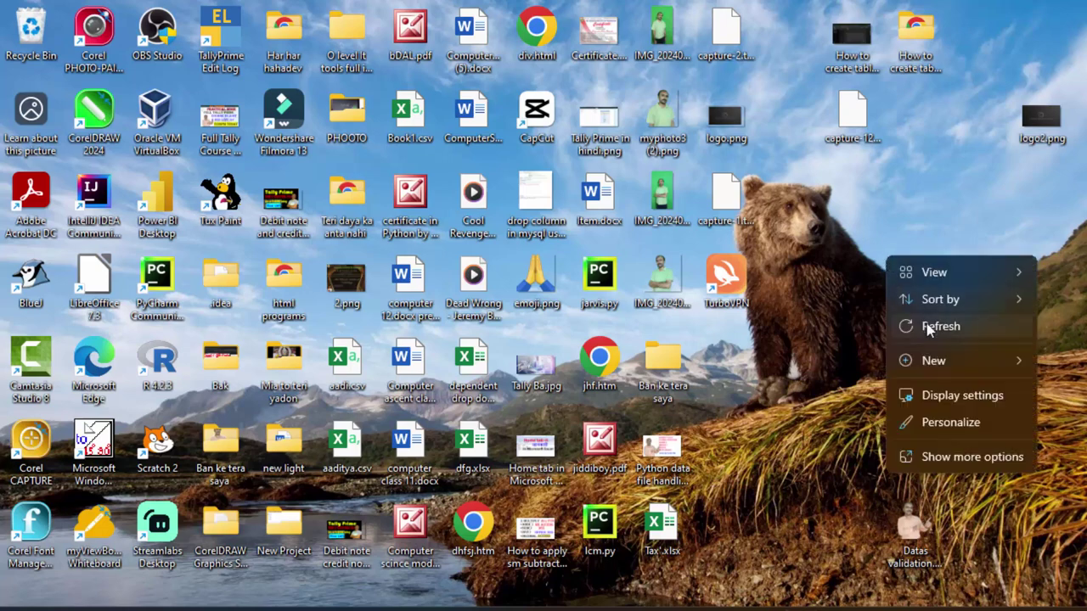
pyautogui.click(926, 327)
pyautogui.rightClick(900, 270)
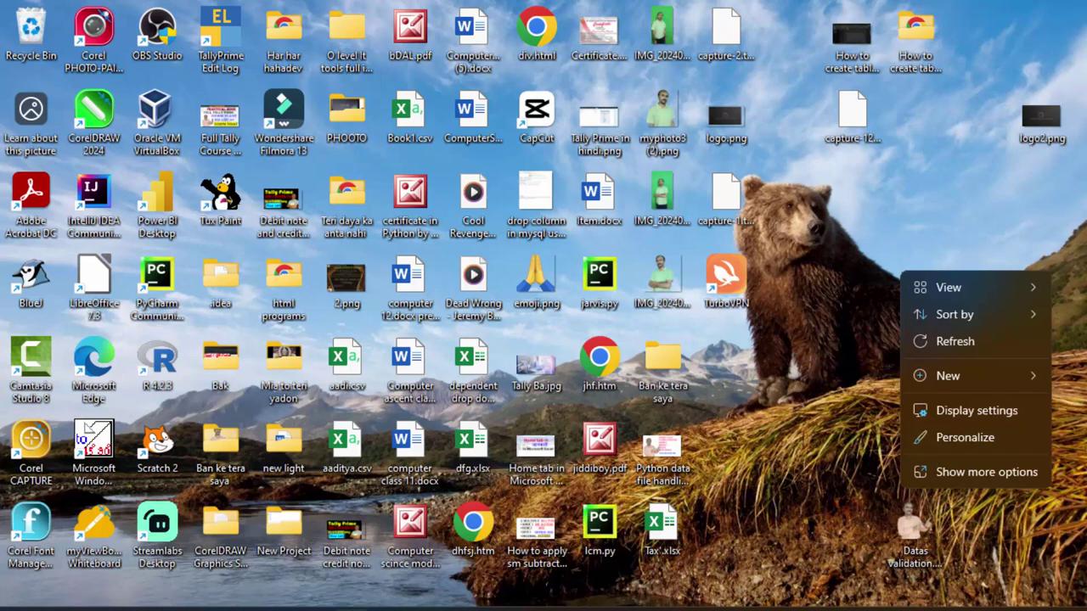
# Search Windows for 'access' and launch Microsoft Access.
pyautogui.press('super')
pyautogui.write('a')
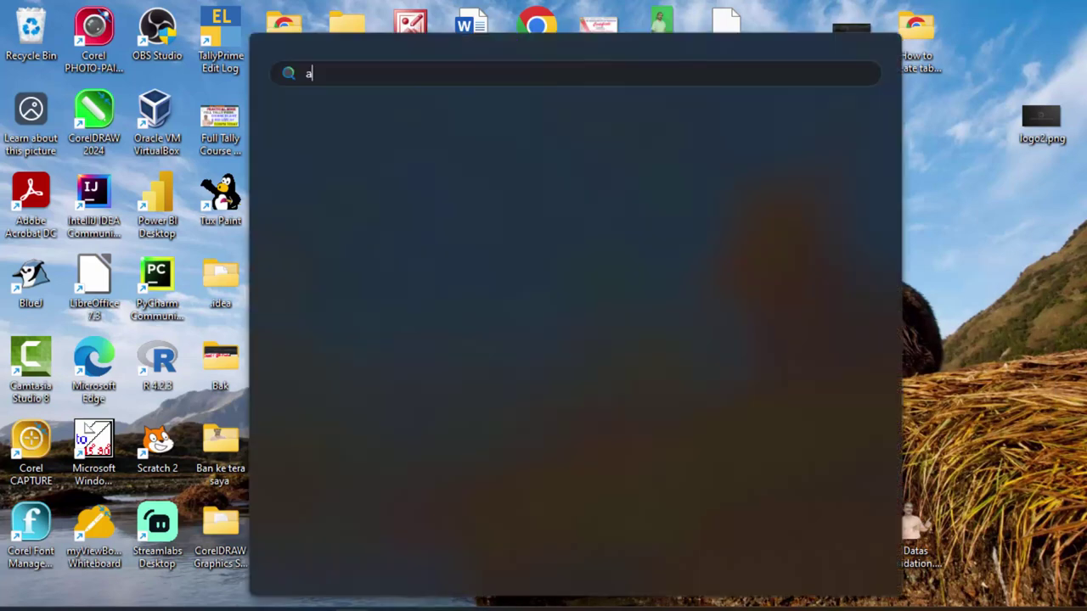
pyautogui.write('ccess')
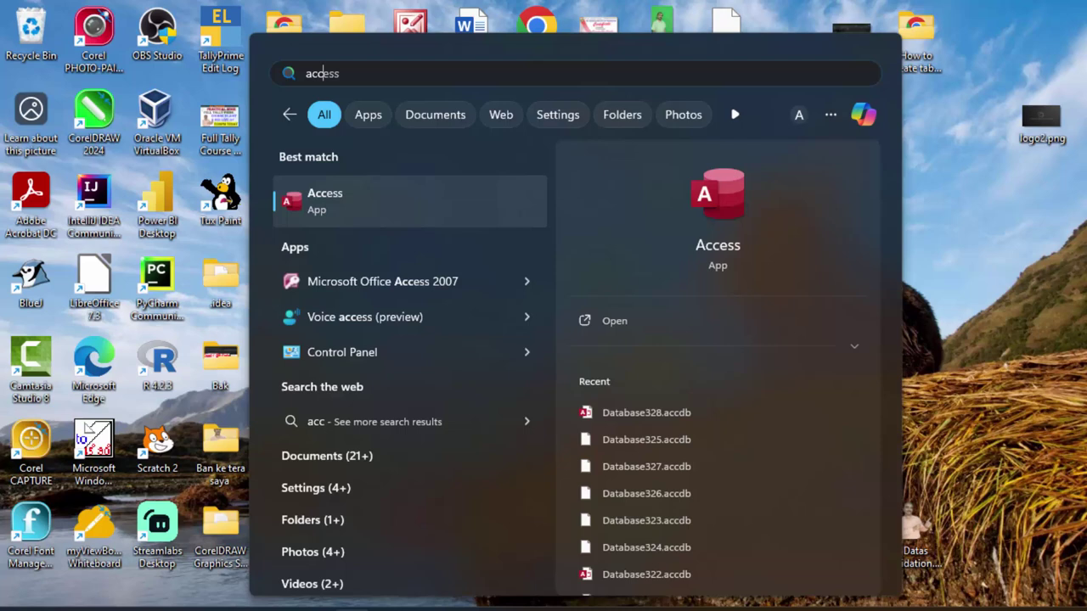
pyautogui.click(424, 192)
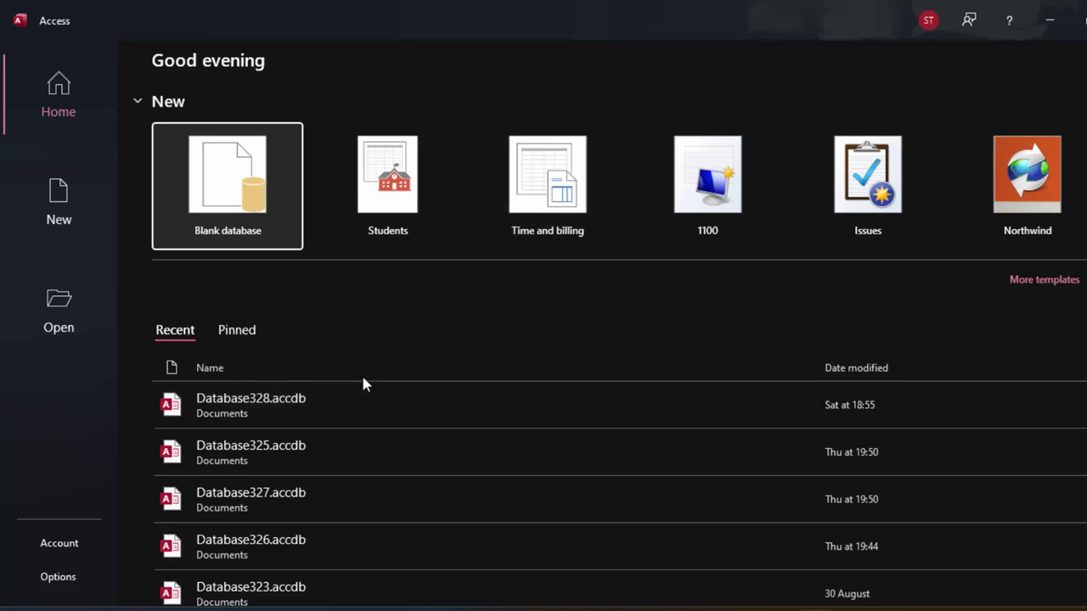
# Open Database328.accdb and display the DiscountT table with its five product records.
pyautogui.click(339, 401)
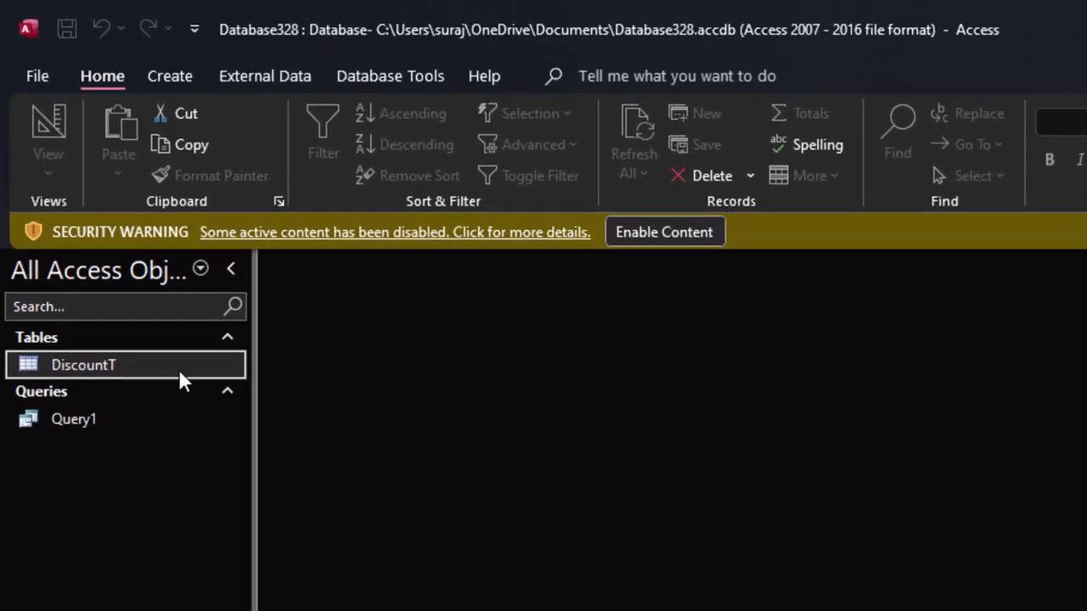
pyautogui.doubleClick(180, 388)
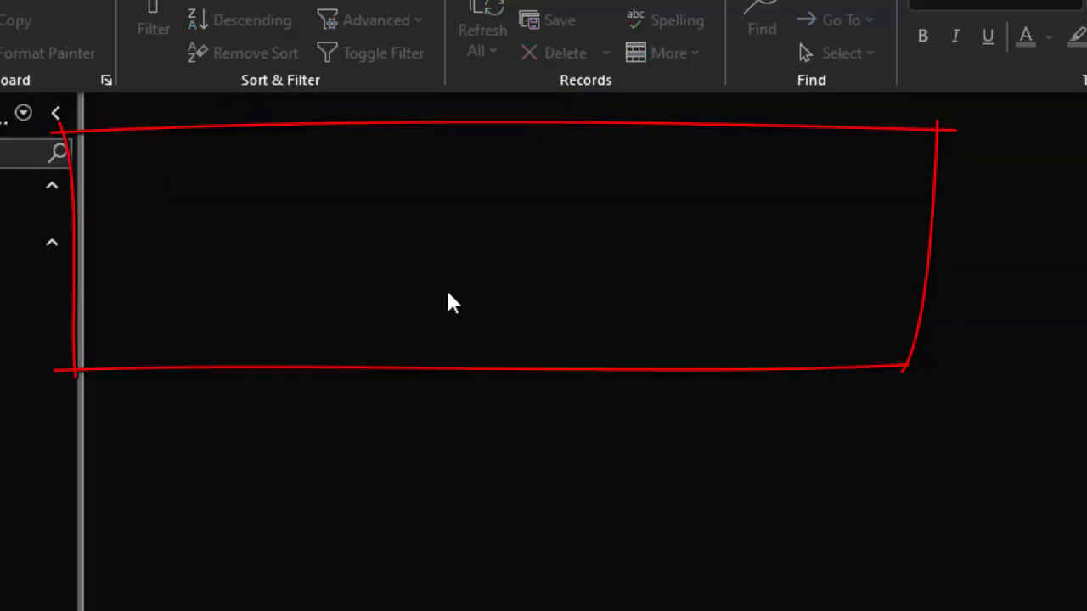
pyautogui.doubleClick(8, 245)
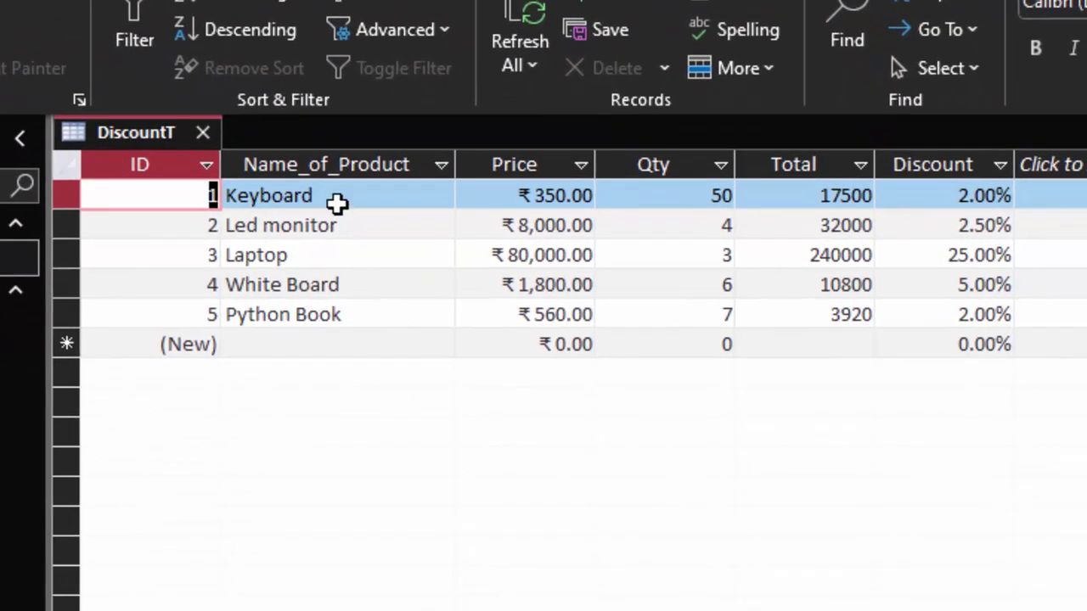
pyautogui.click(340, 197)
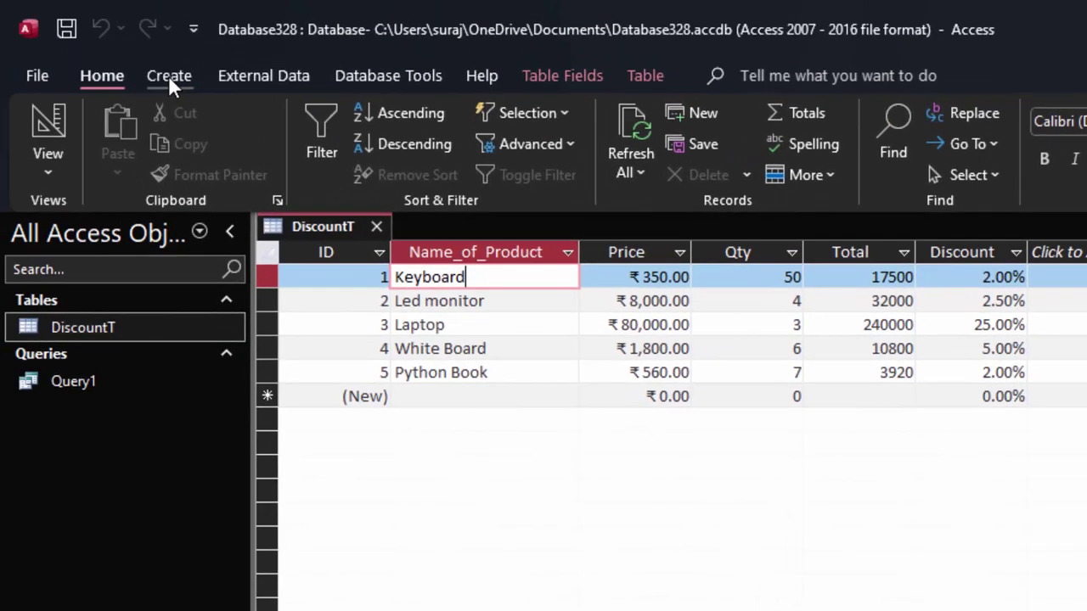
pyautogui.click(169, 75)
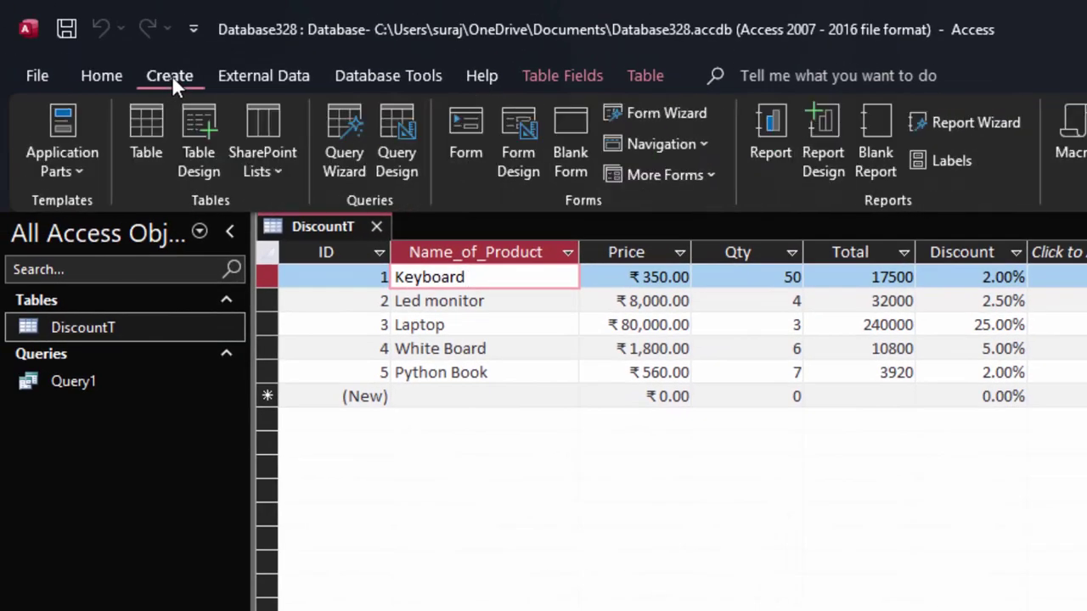
# Start a new query in SQL view, clear the default SELECT statement, and close DiscountT.
pyautogui.click(409, 130)
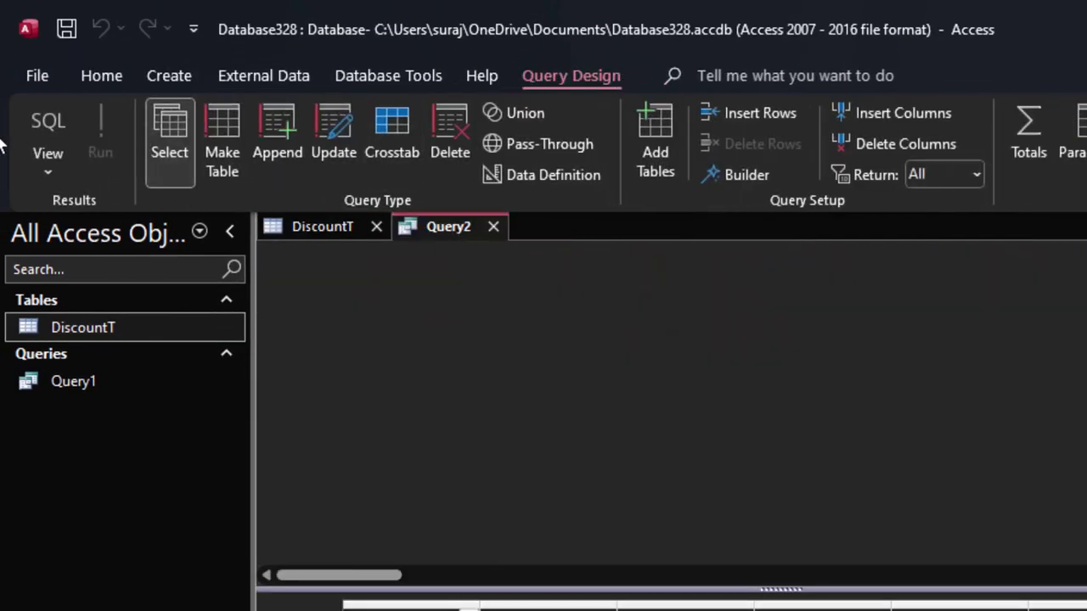
pyautogui.click(39, 123)
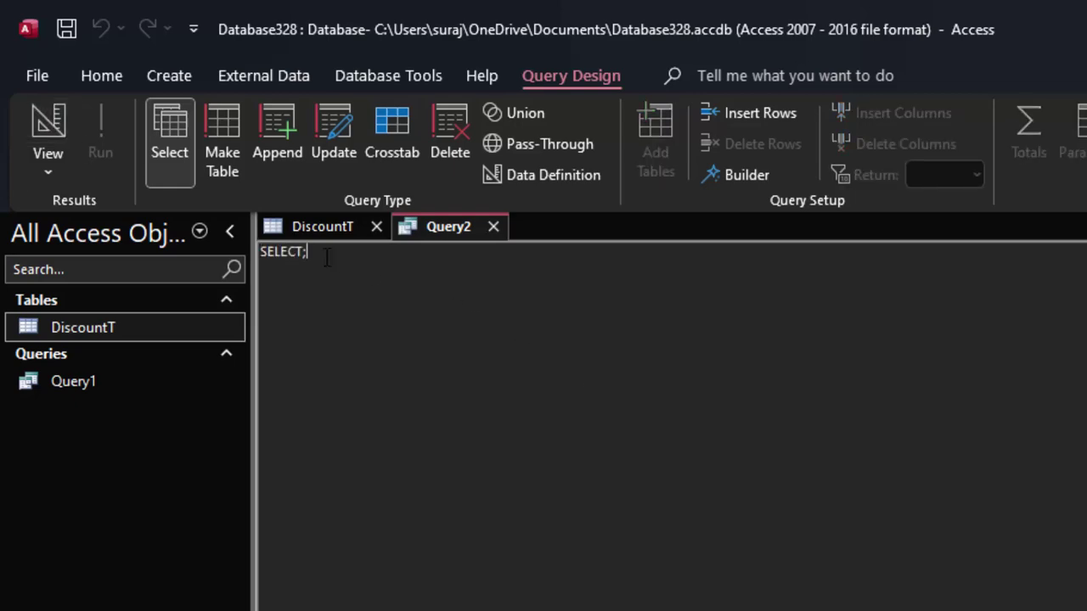
pyautogui.hotkey('ctrl', 'a')
pyautogui.press('Delete')
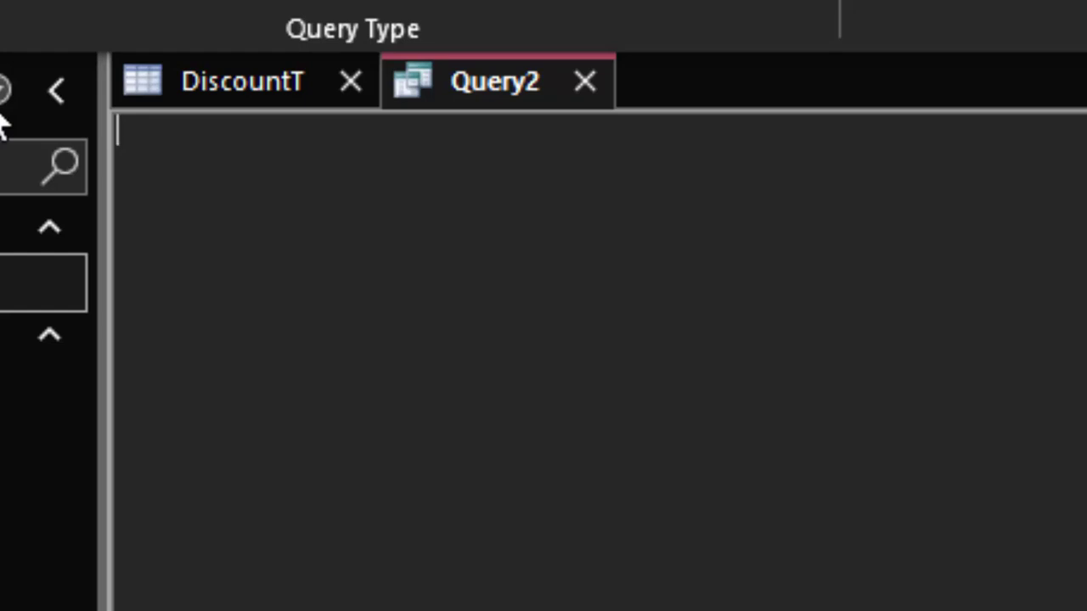
pyautogui.click(349, 82)
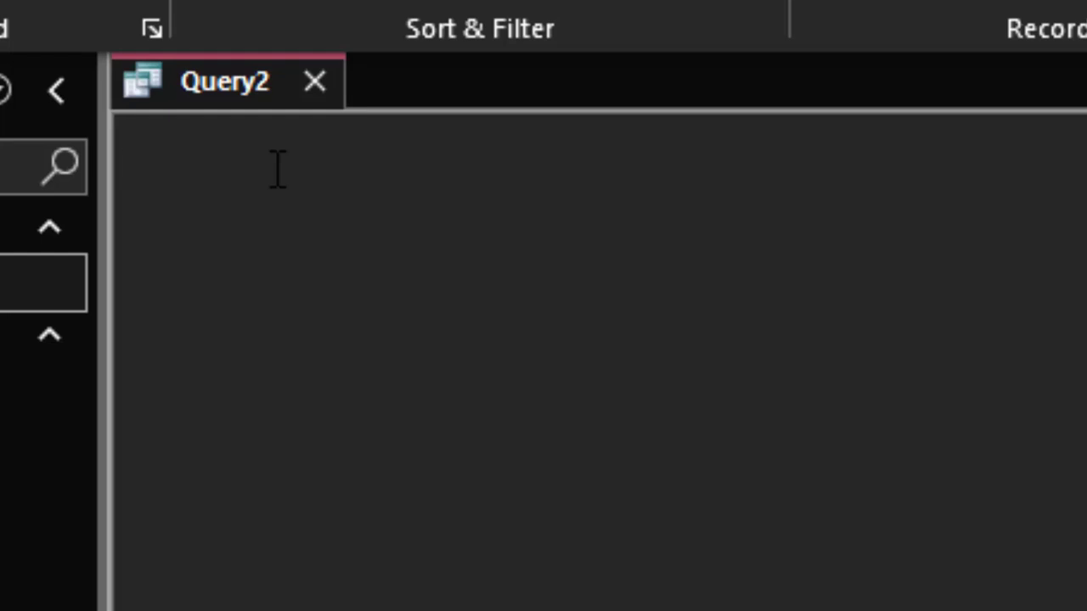
# Type 'select' into Query2's SQL and reopen DiscountT to check its field names.
pyautogui.write('select')
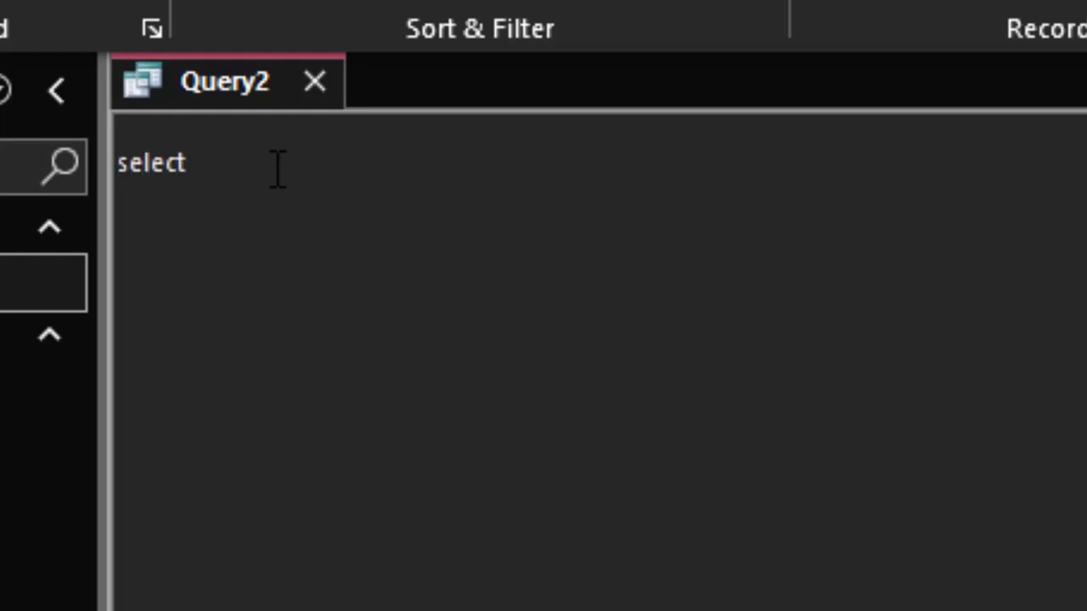
pyautogui.press('BackSpace')
pyautogui.press('BackSpace')
pyautogui.press('BackSpace')
pyautogui.press('BackSpace')
pyautogui.press('BackSpace')
pyautogui.press('BackSpace')
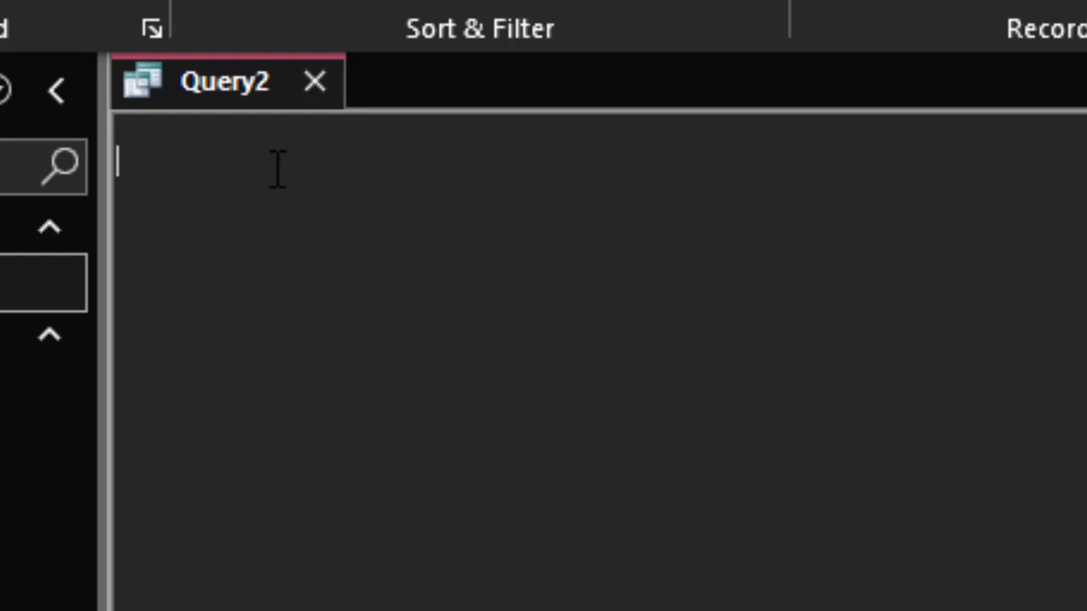
pyautogui.press('BackSpace')
pyautogui.write('sek')
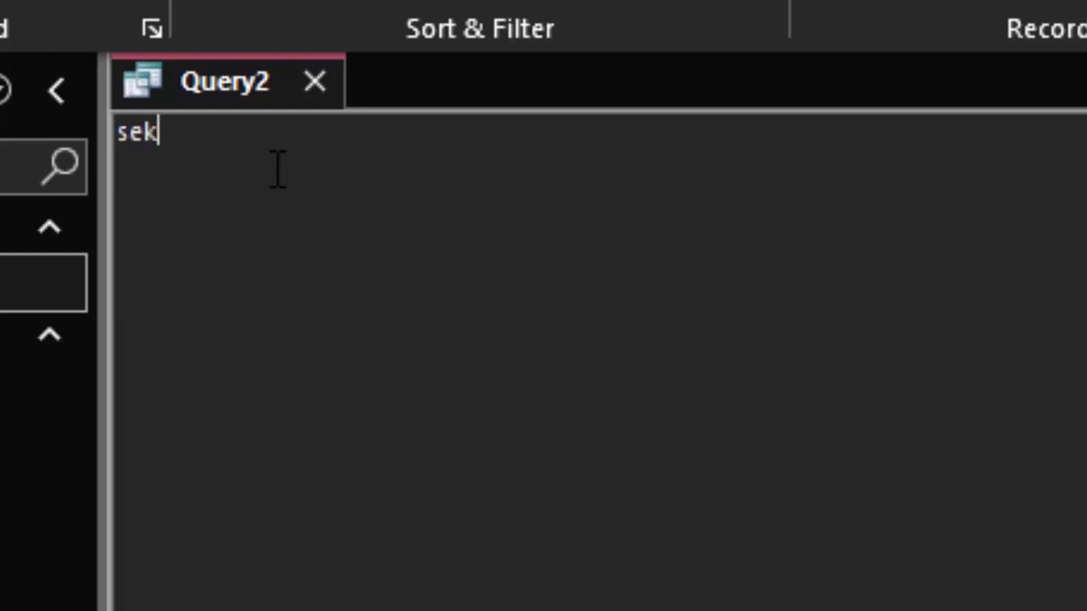
pyautogui.press('BackSpace')
pyautogui.write('lect')
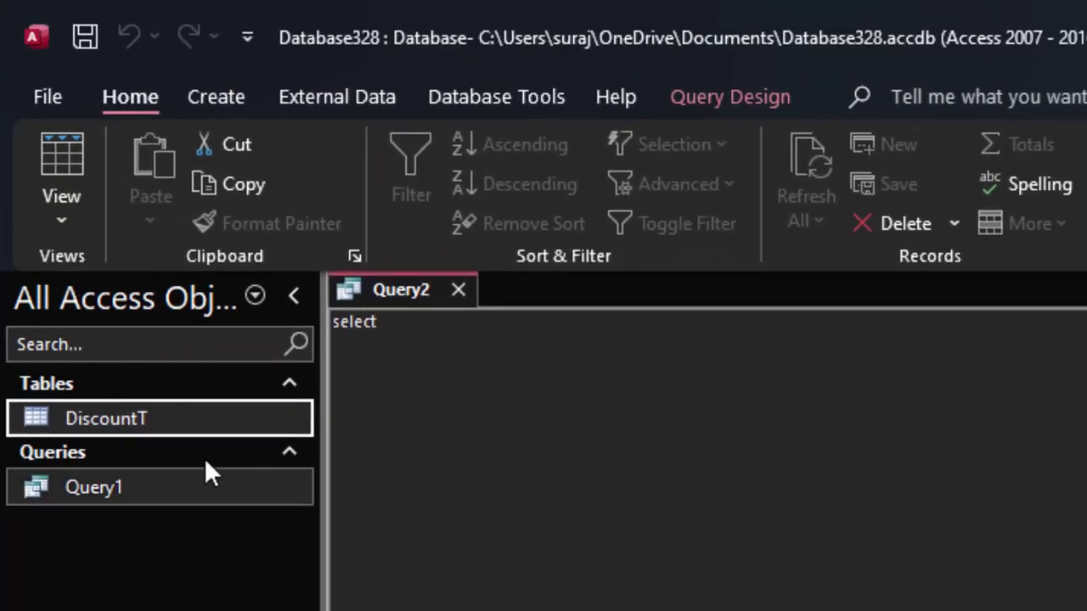
pyautogui.click(204, 389)
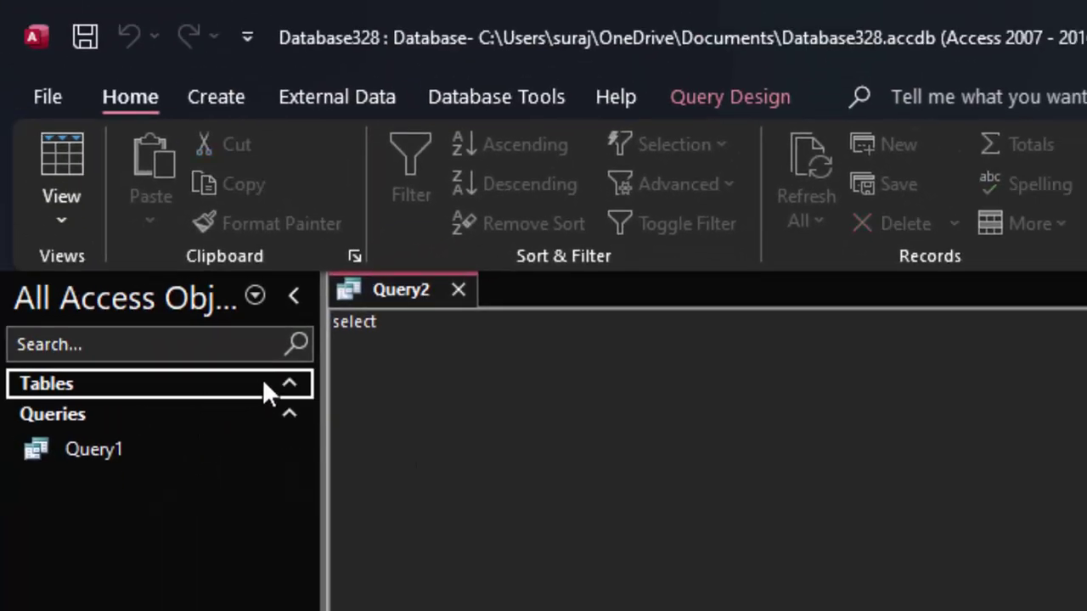
pyautogui.click(264, 384)
pyautogui.doubleClick(217, 420)
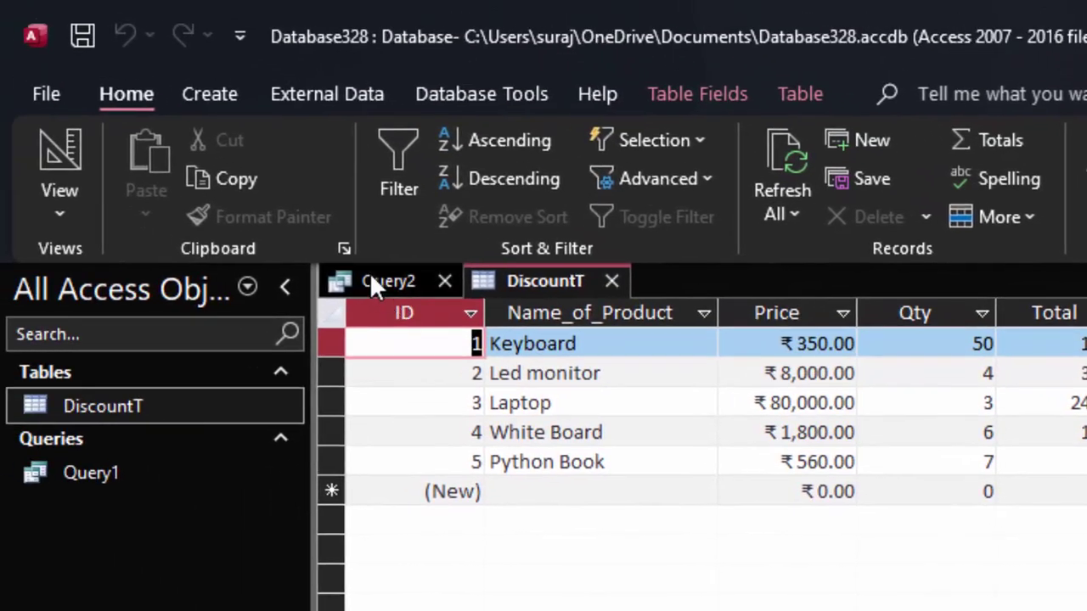
# Write 'select Name_of_Product from DiscountT' with an 'order by' line below it.
pyautogui.click(369, 281)
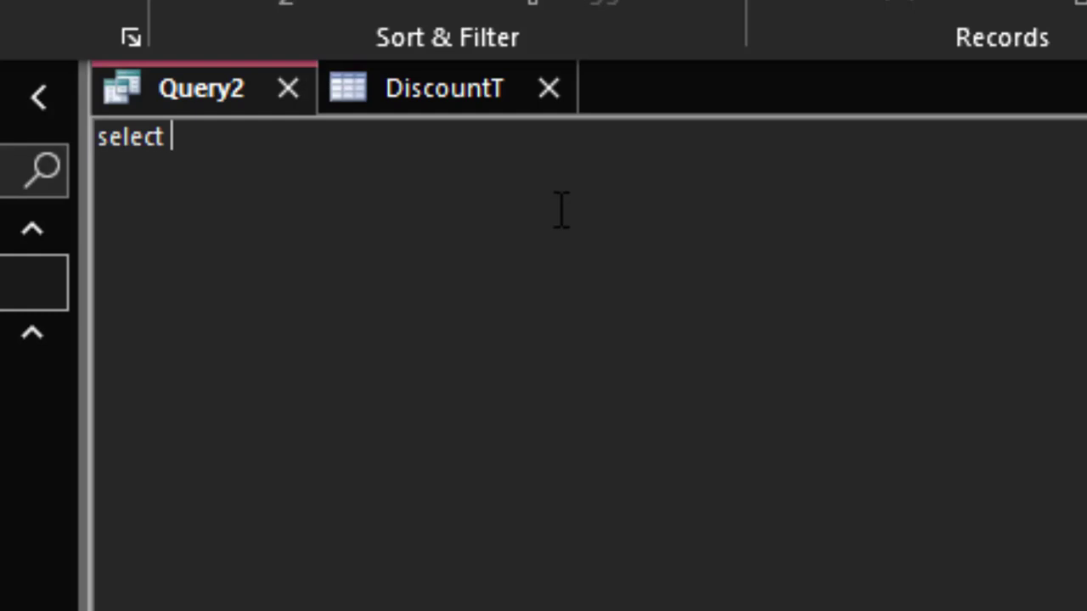
pyautogui.write('Na')
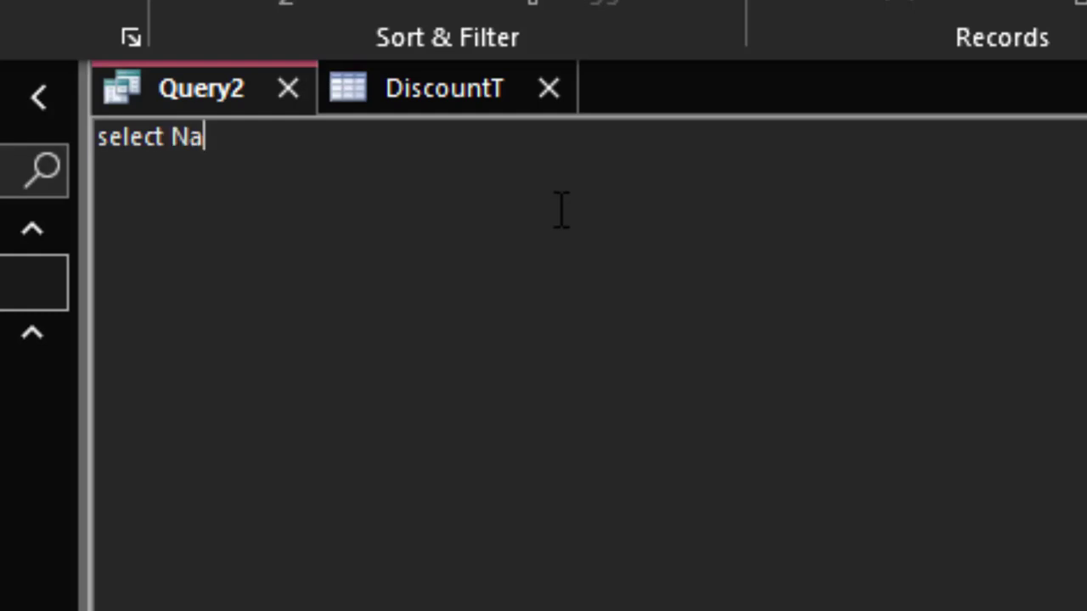
pyautogui.write('me_of')
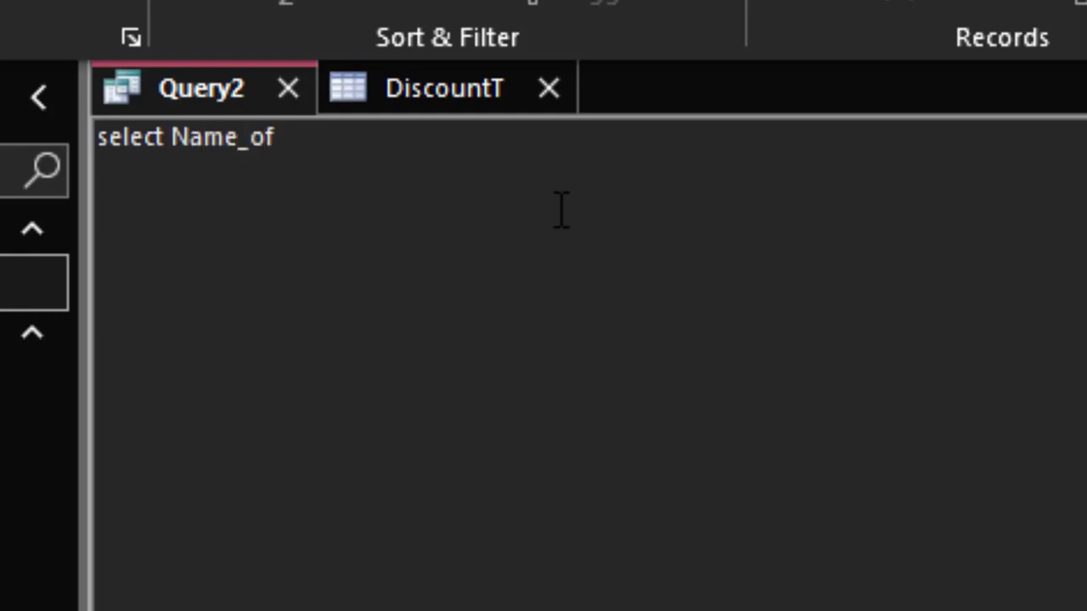
pyautogui.write('_Product')
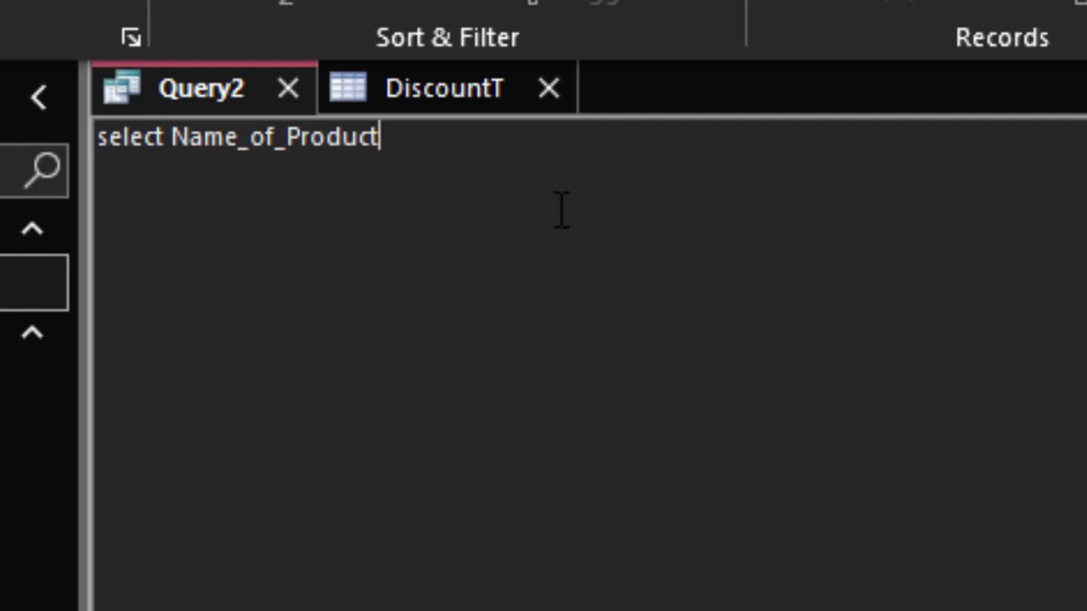
pyautogui.write(' fro')
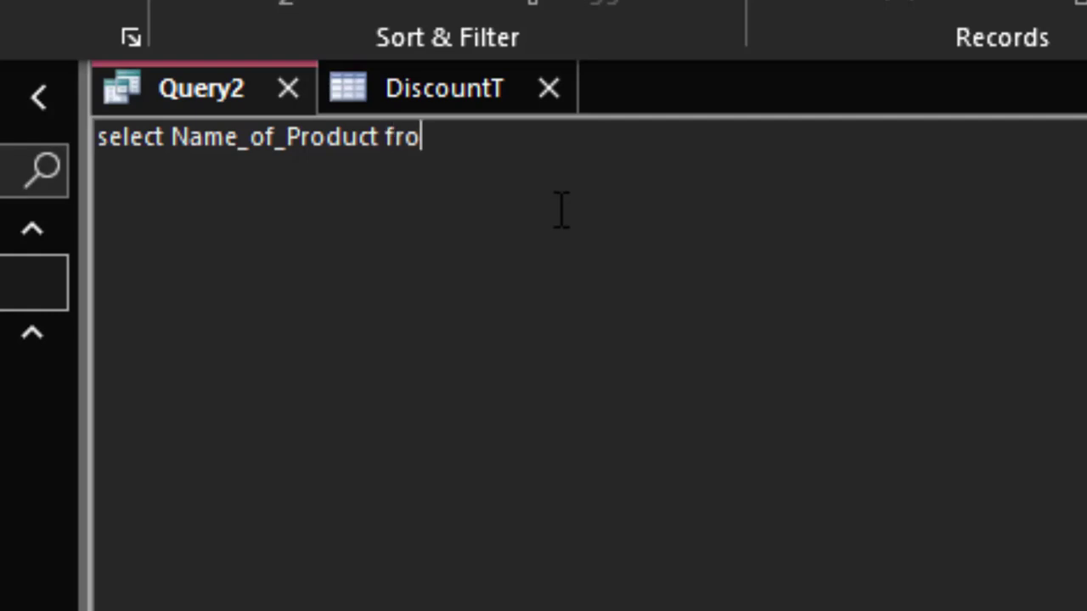
pyautogui.write('m ')
pyautogui.write('Discou')
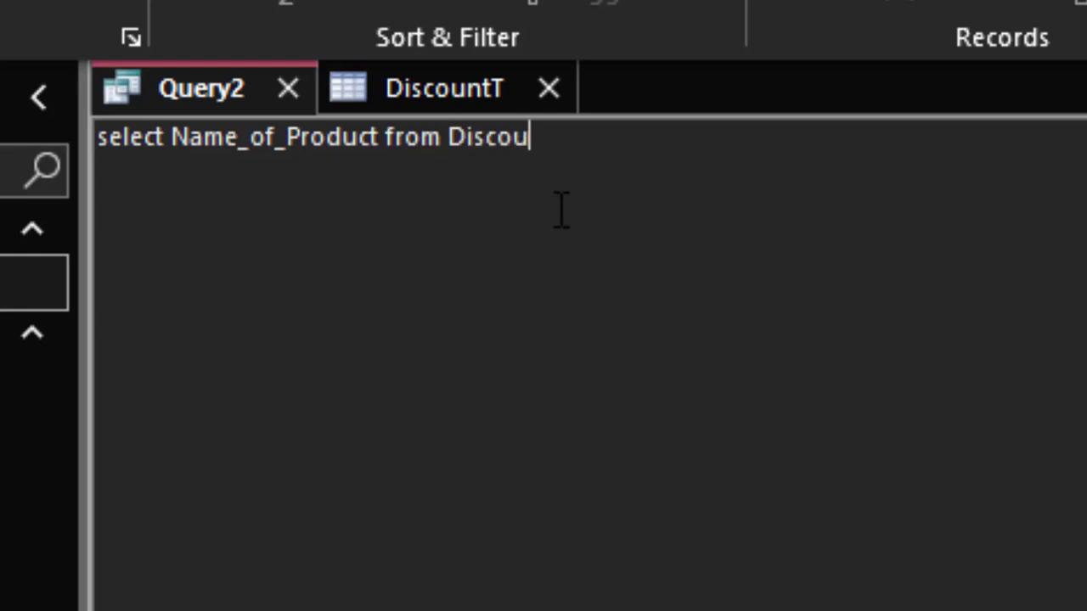
pyautogui.write('ntT')
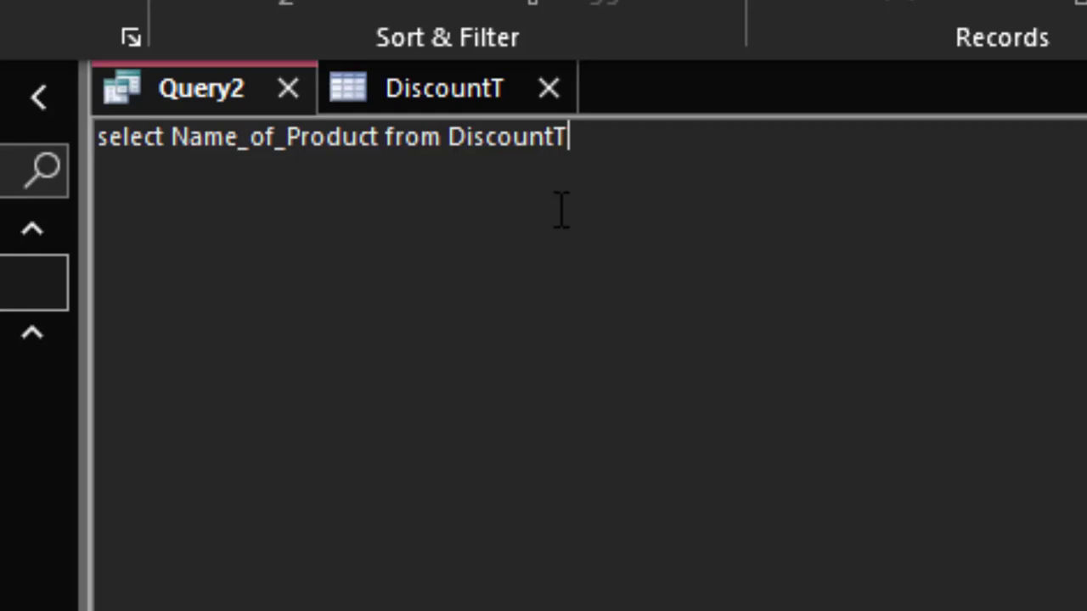
pyautogui.press('Return')
pyautogui.write('ord')
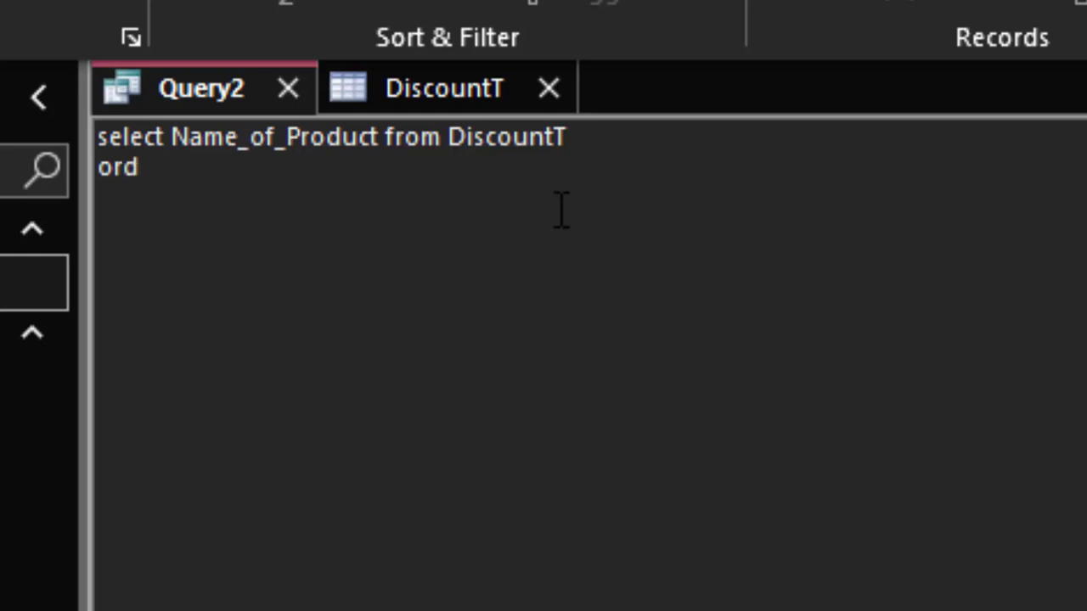
pyautogui.write('er b')
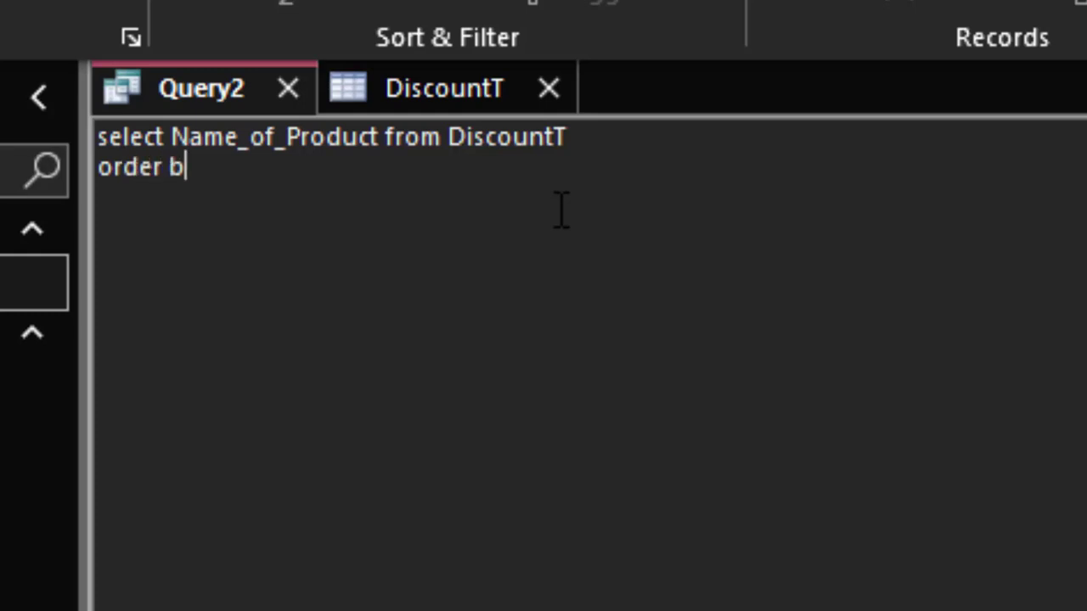
pyautogui.write('y')
# Add ',Price,Qty' after Name_of_Product, then view DiscountT's fields.
pyautogui.moveTo(378, 138); pyautogui.dragTo(170, 138)
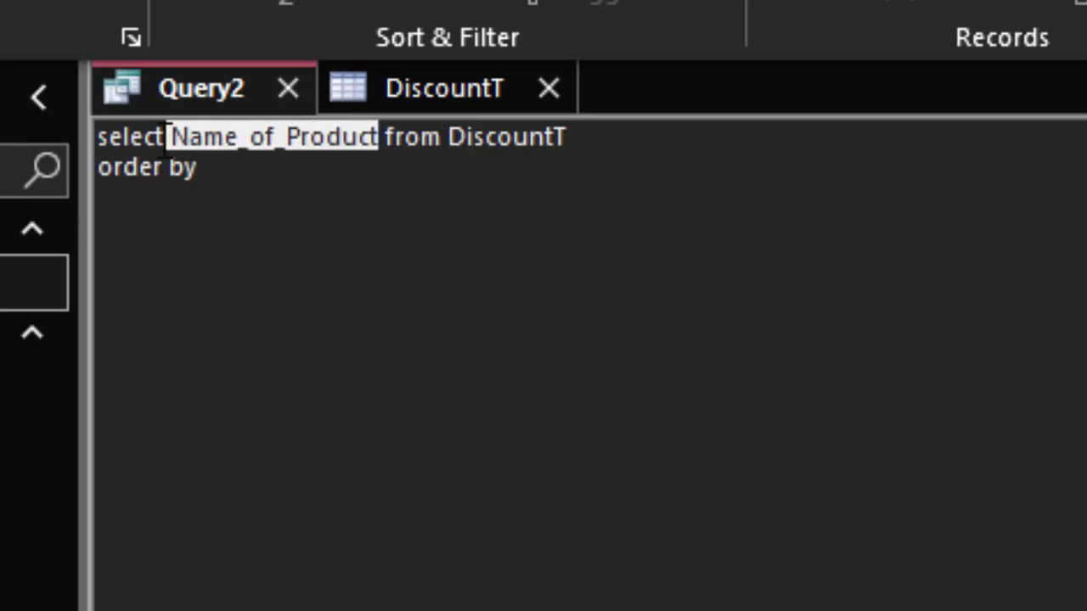
pyautogui.click(382, 151)
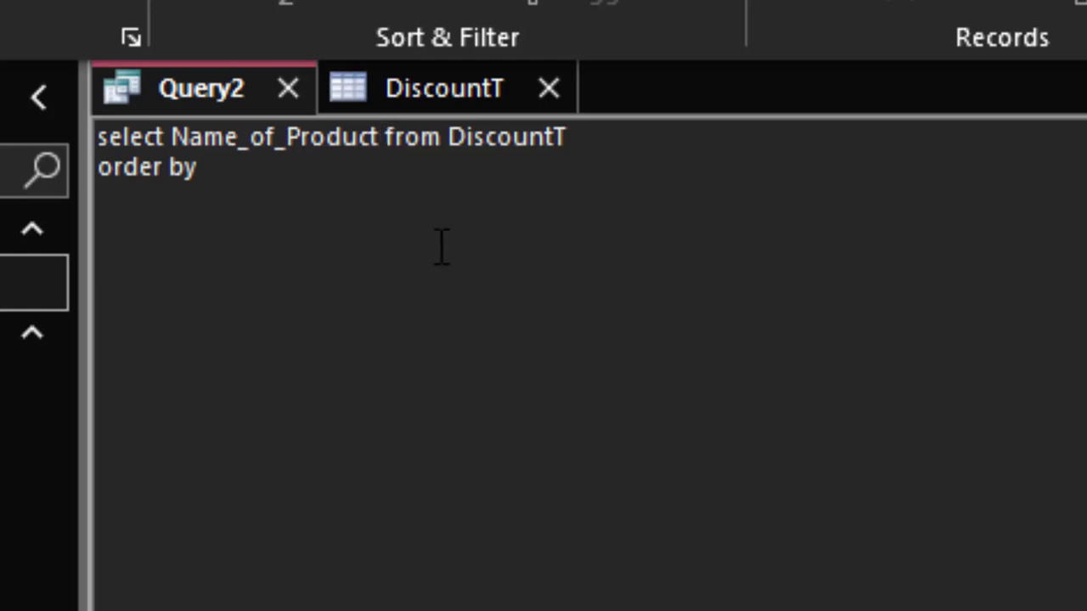
pyautogui.write(',Pri')
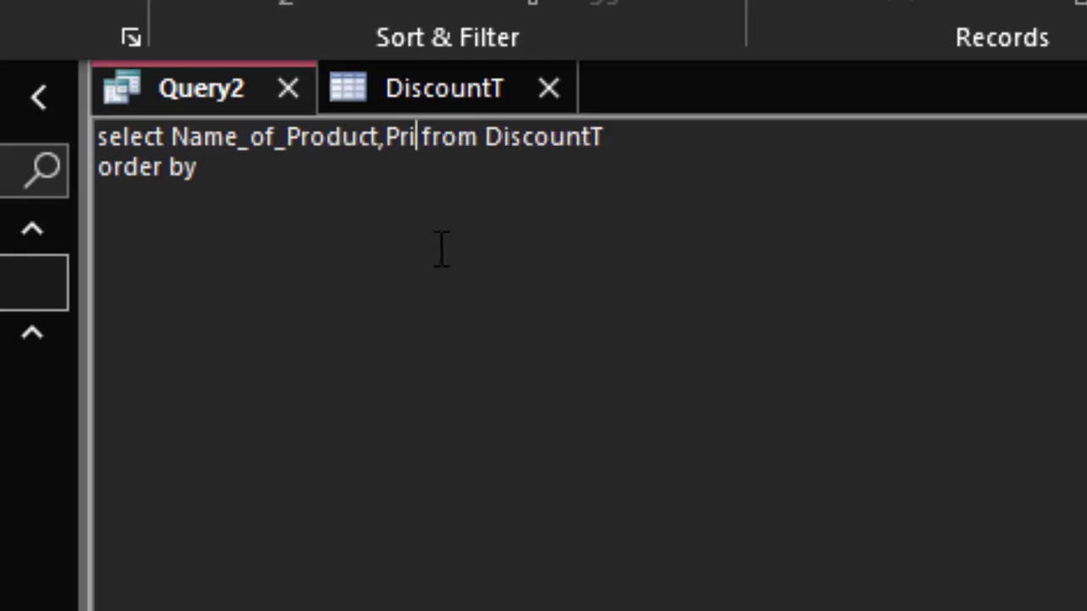
pyautogui.write('ce,Q')
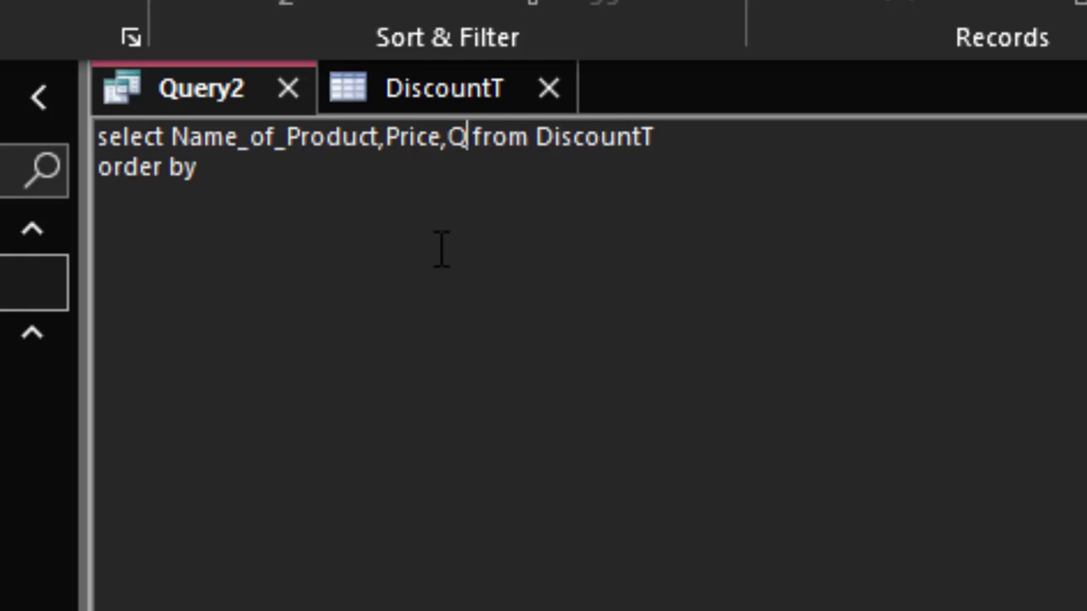
pyautogui.write('ty')
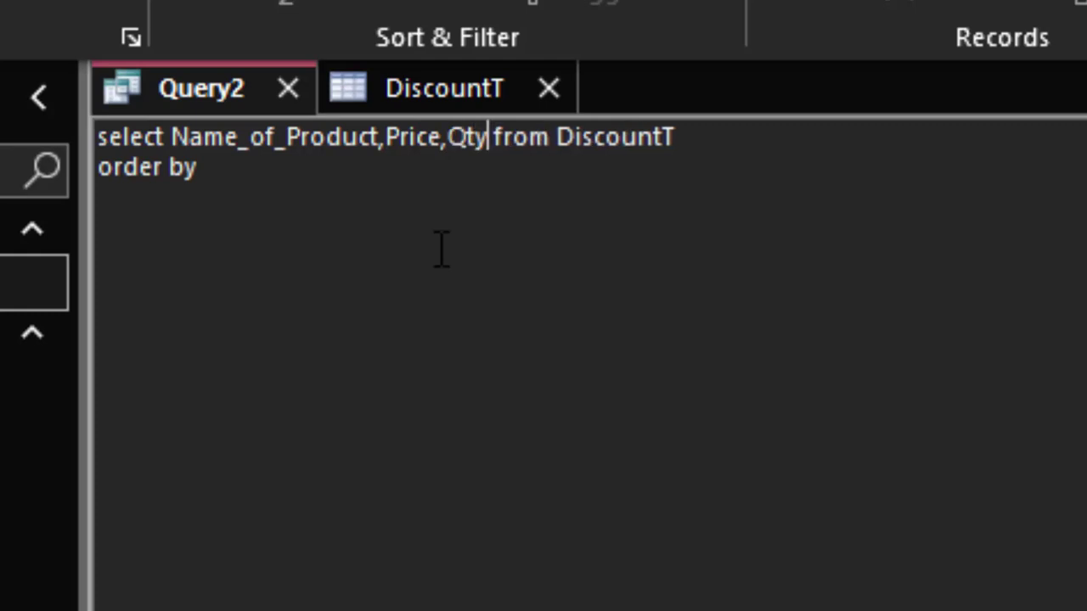
pyautogui.click(382, 95)
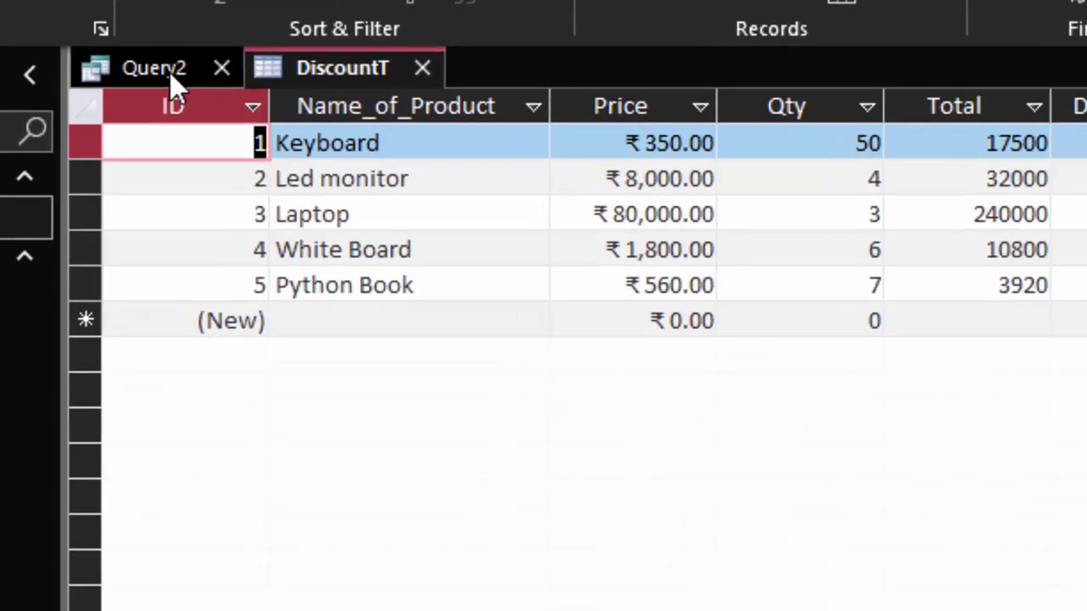
# Complete the sort clause as 'order by Name_of_Product desc;'.
pyautogui.click(136, 58)
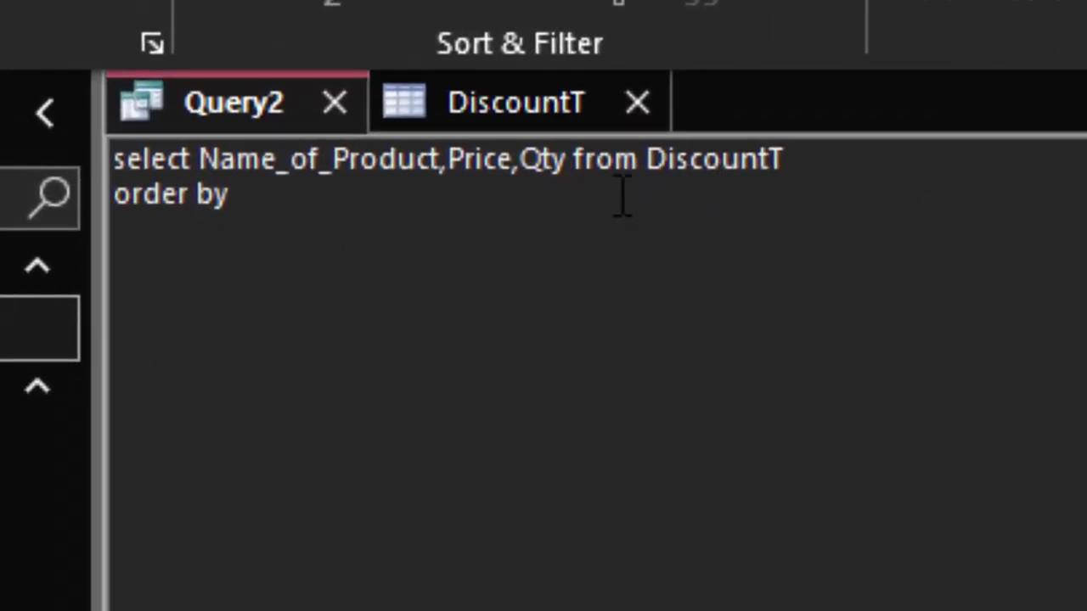
pyautogui.click(329, 208)
pyautogui.write('Name_')
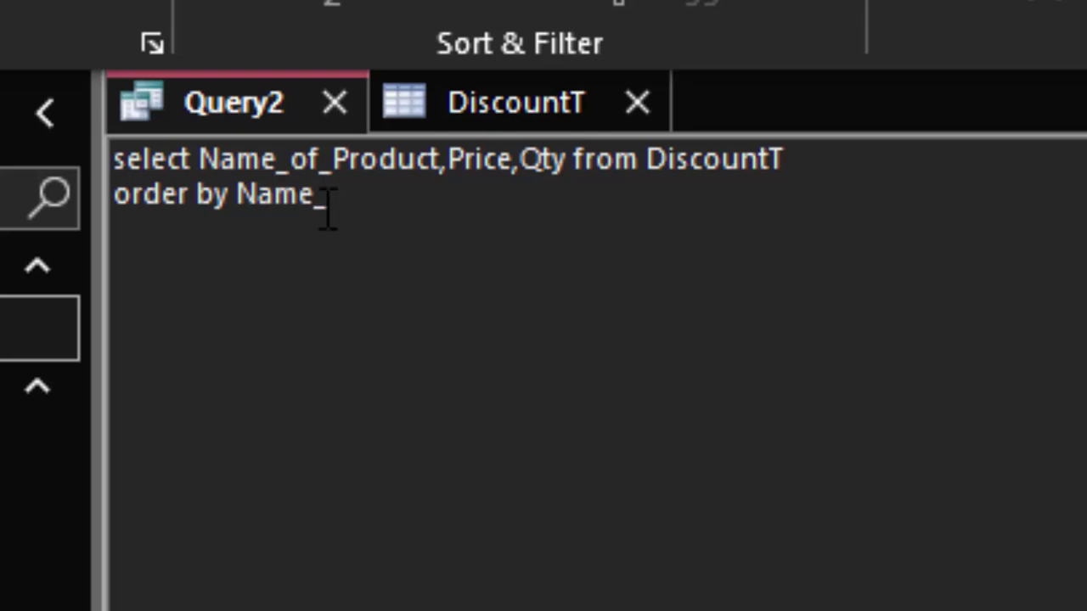
pyautogui.write('of_')
pyautogui.write('Prod')
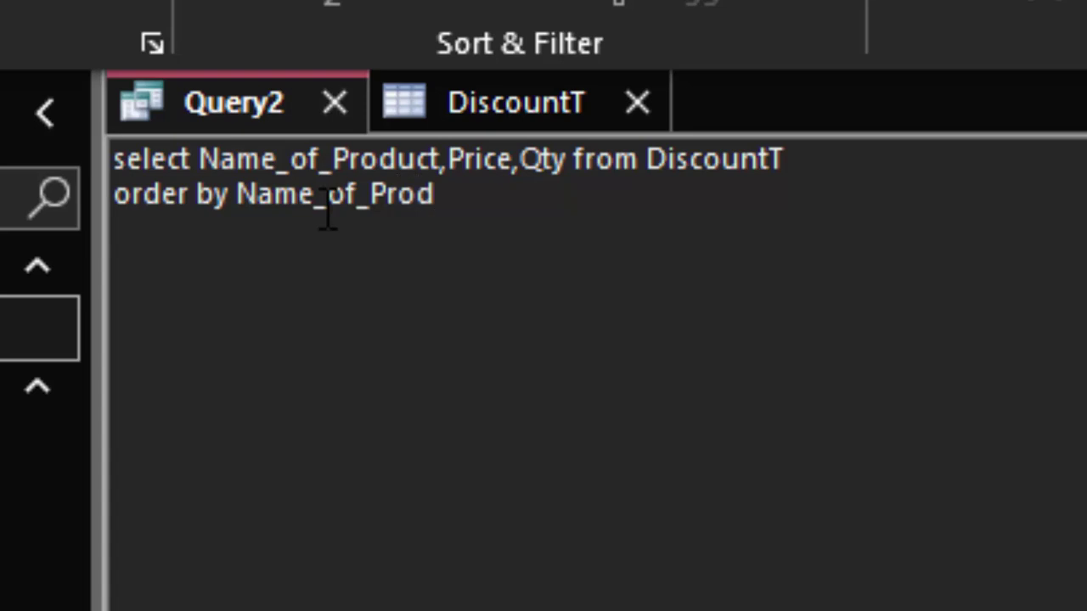
pyautogui.write('uct')
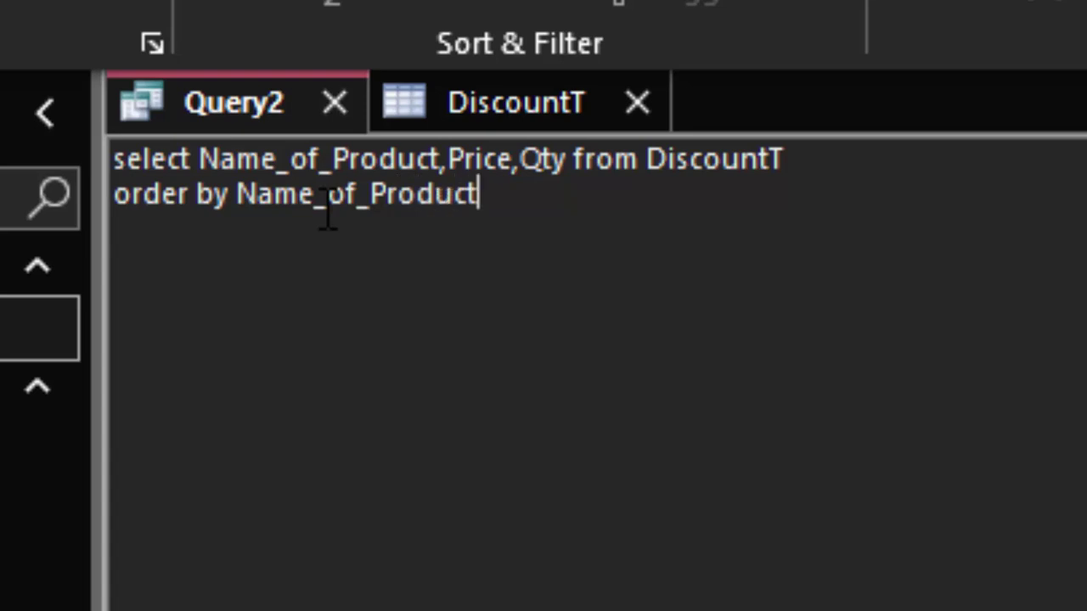
pyautogui.write(' desc')
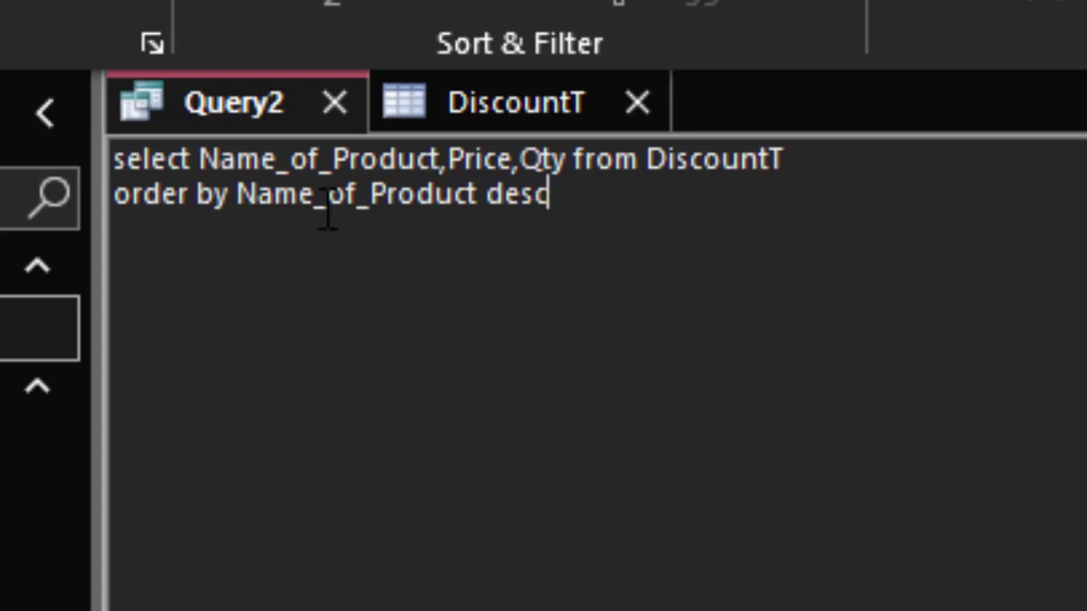
pyautogui.write(';')
# Close the DiscountT table and select the whole query text.
pyautogui.click(638, 103)
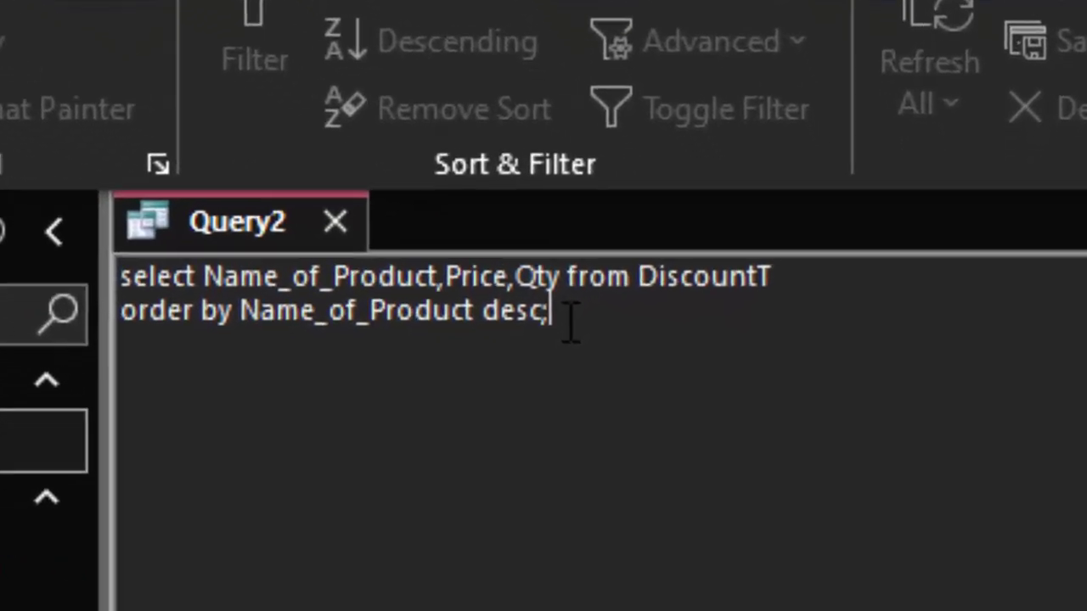
pyautogui.hotkey('ctrl', 'a')
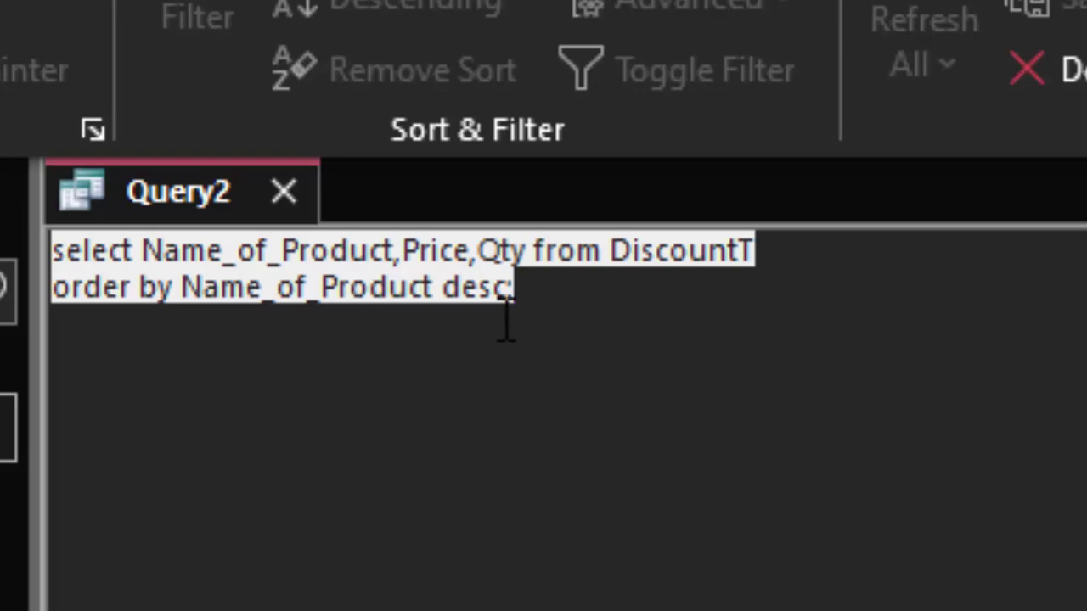
pyautogui.click(545, 298)
pyautogui.moveTo(577, 299); pyautogui.dragTo(53, 250)
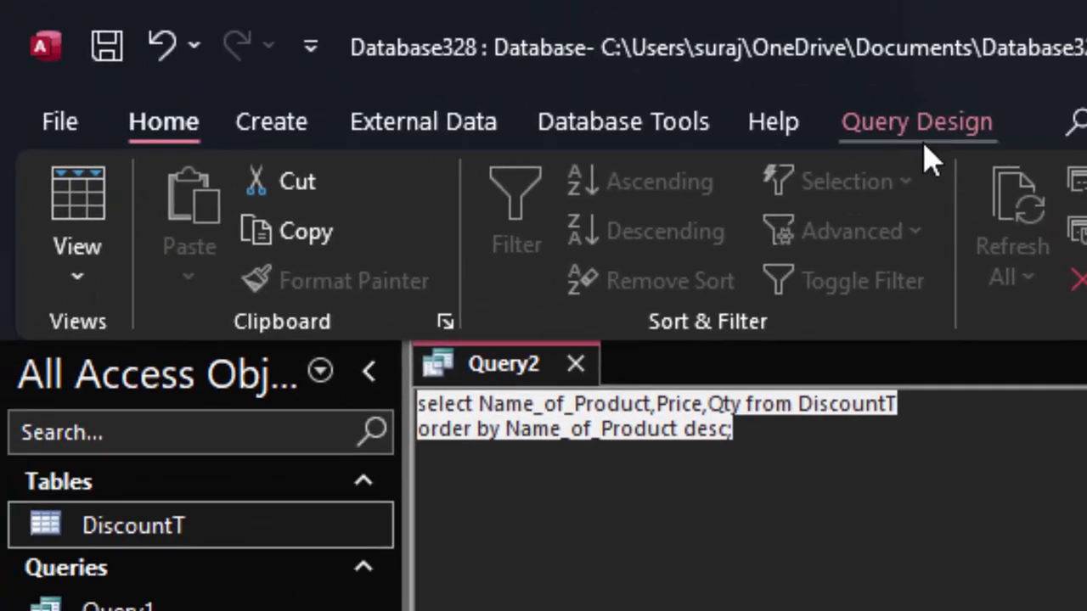
pyautogui.click(922, 128)
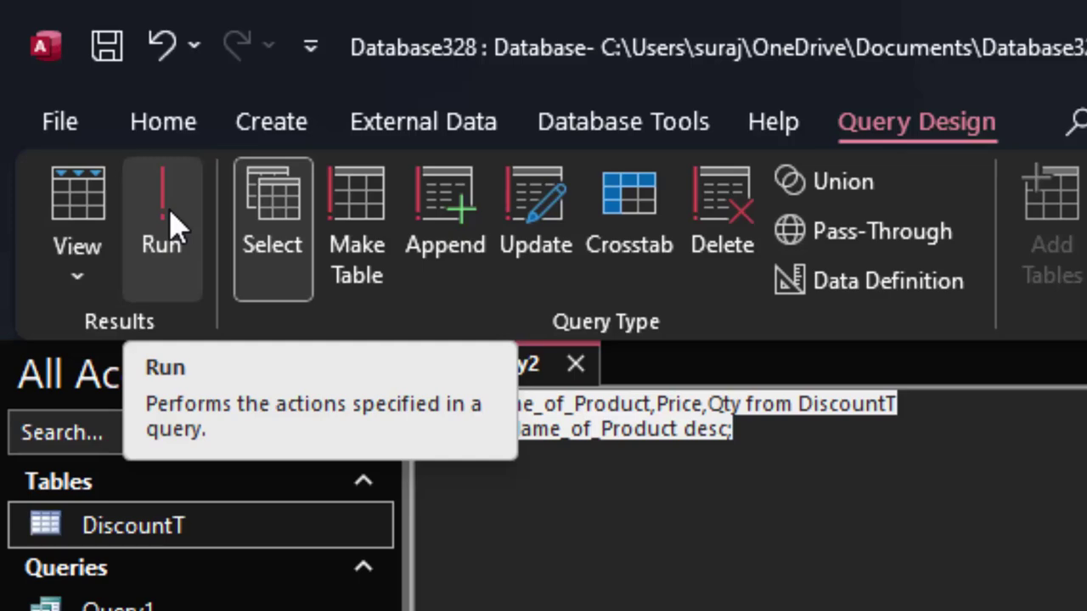
pyautogui.click(173, 225)
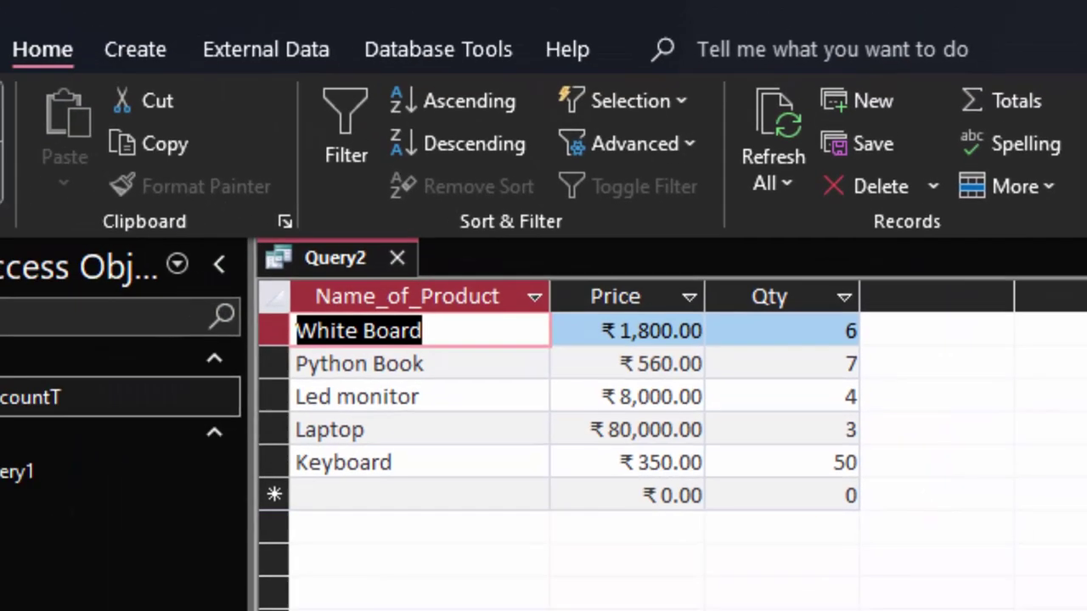
pyautogui.click(60, 174)
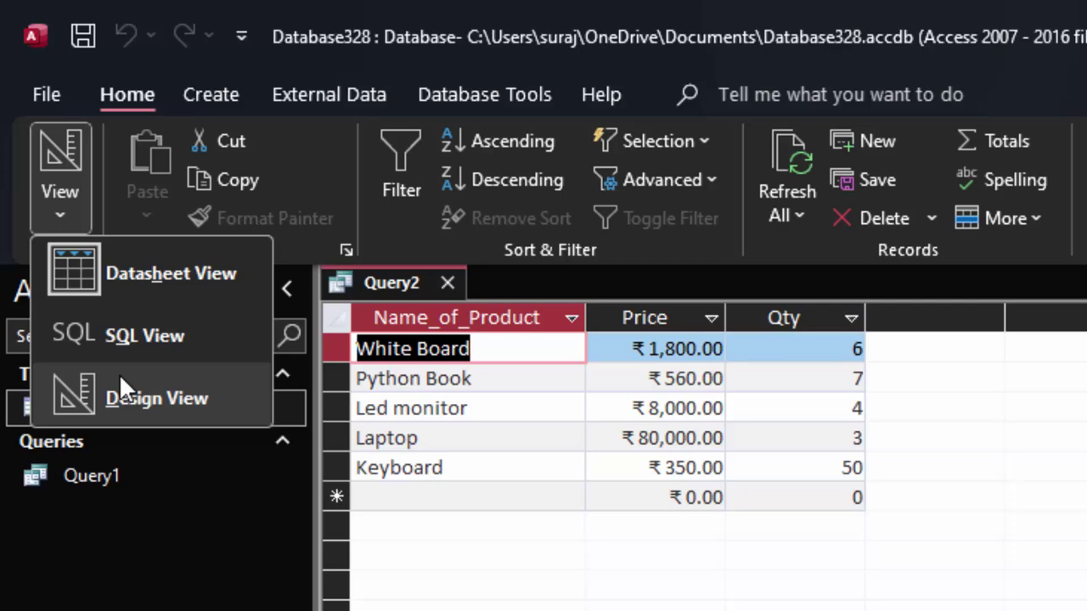
pyautogui.click(119, 321)
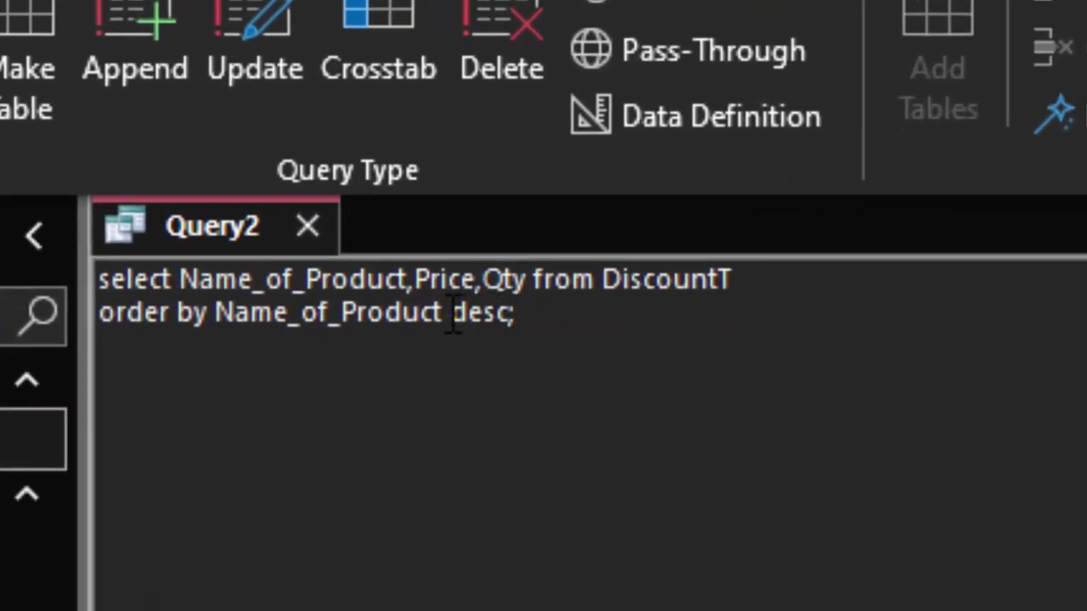
# Sort by Price desc and run the query, listing Laptop ₹80,000.00 first down to Keyboard ₹350.00.
pyautogui.click(445, 314)
pyautogui.press('BackSpace')
pyautogui.press('BackSpace')
pyautogui.press('BackSpace')
pyautogui.press('BackSpace')
pyautogui.press('BackSpace')
pyautogui.press('BackSpace')
pyautogui.press('BackSpace')
pyautogui.press('BackSpace')
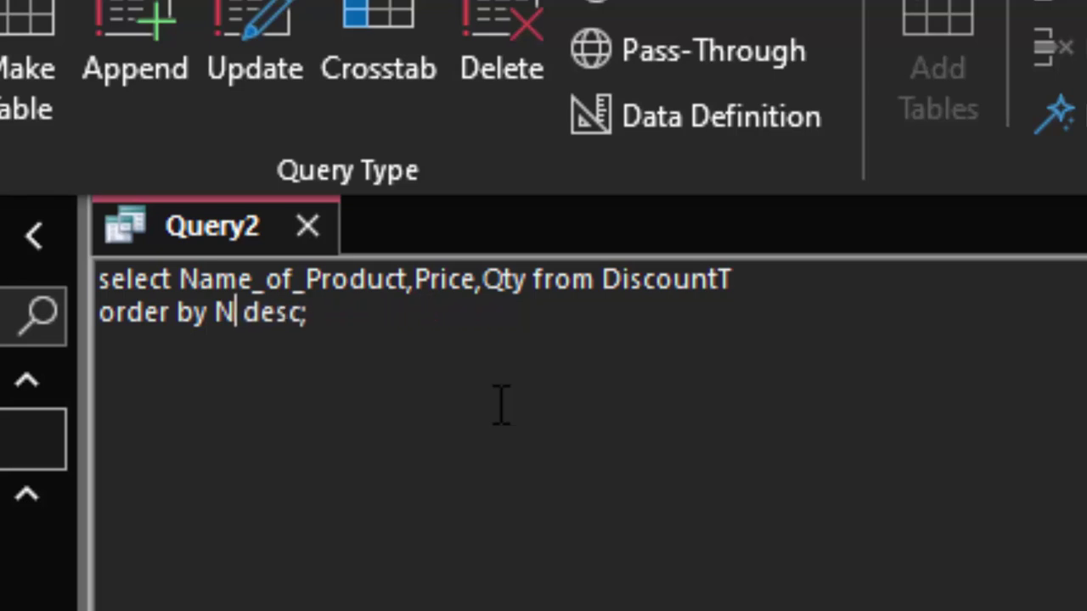
pyautogui.press('BackSpace')
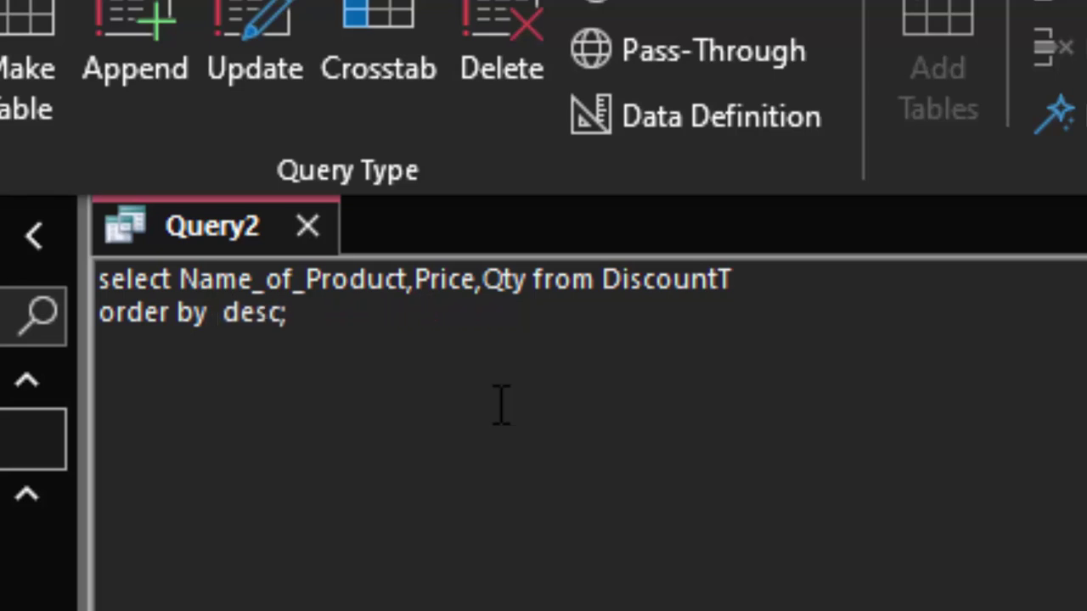
pyautogui.write('Price')
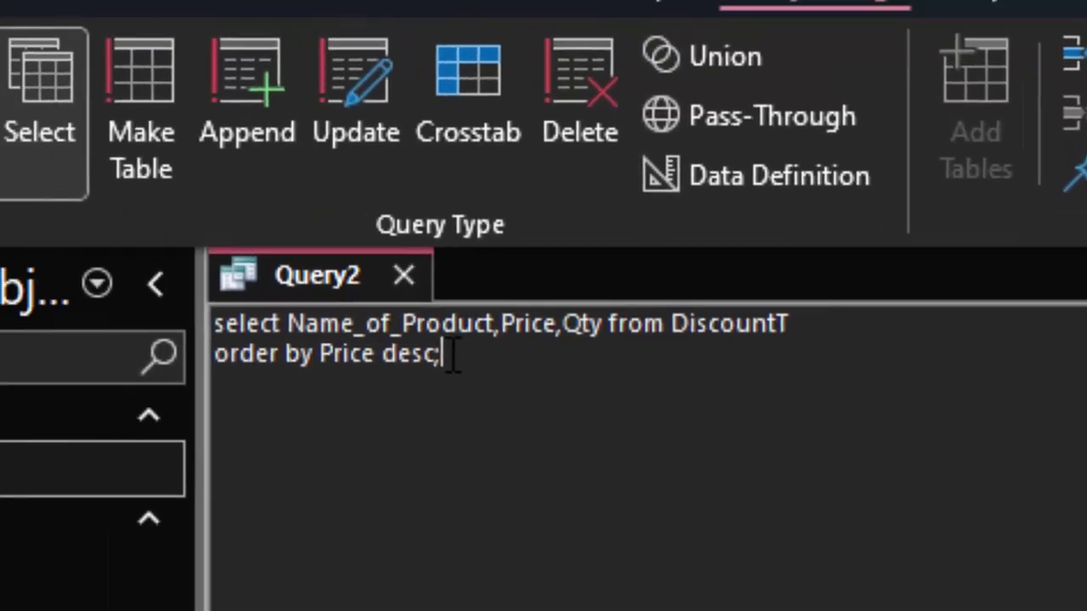
pyautogui.moveTo(601, 425); pyautogui.dragTo(241, 348)
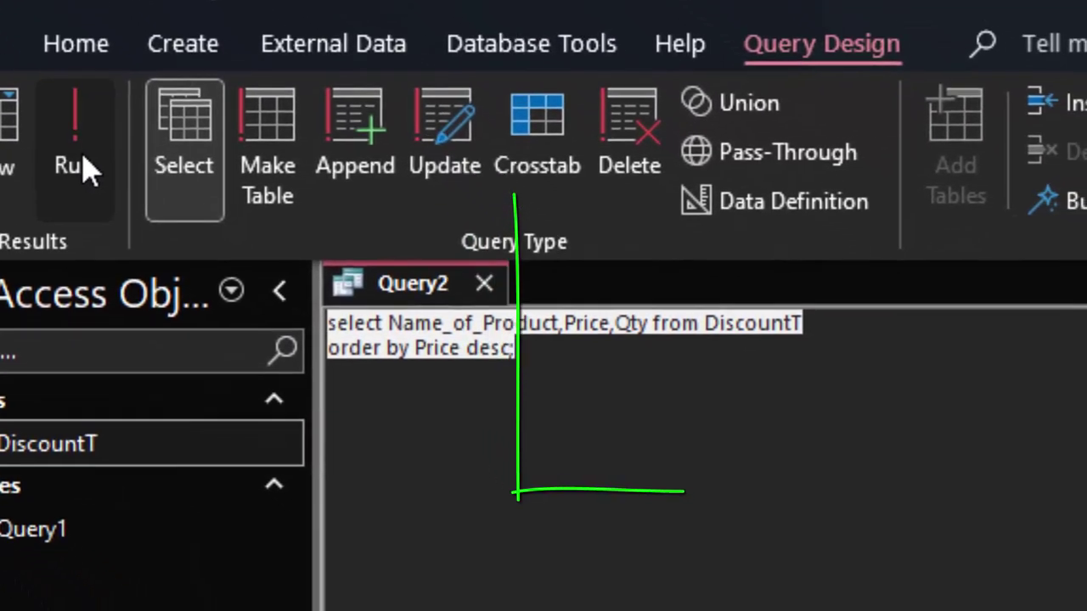
pyautogui.click(173, 243)
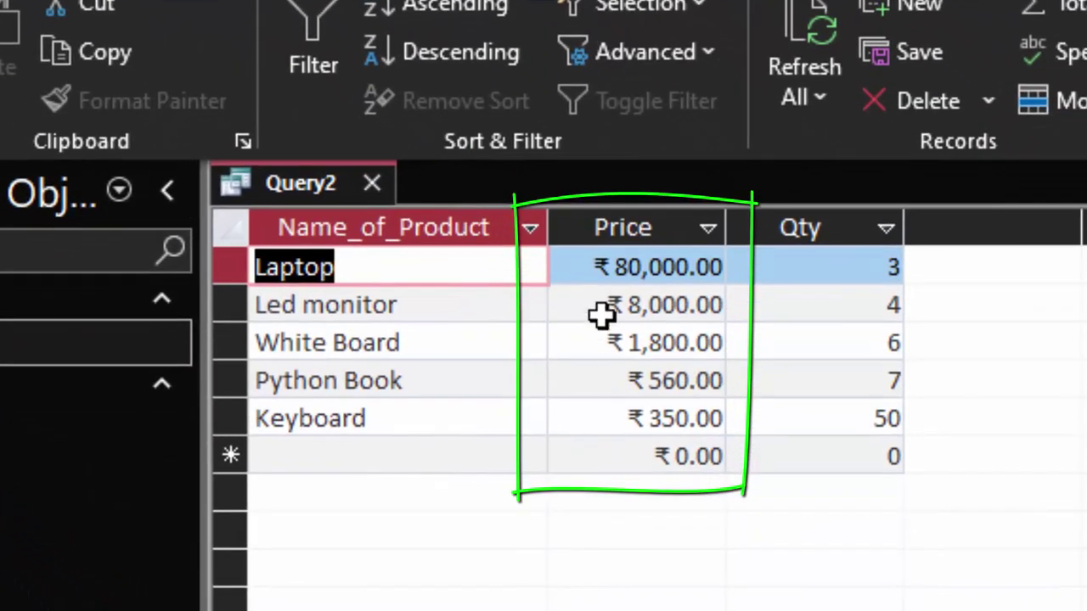
pyautogui.moveTo(597, 267); pyautogui.dragTo(698, 268)
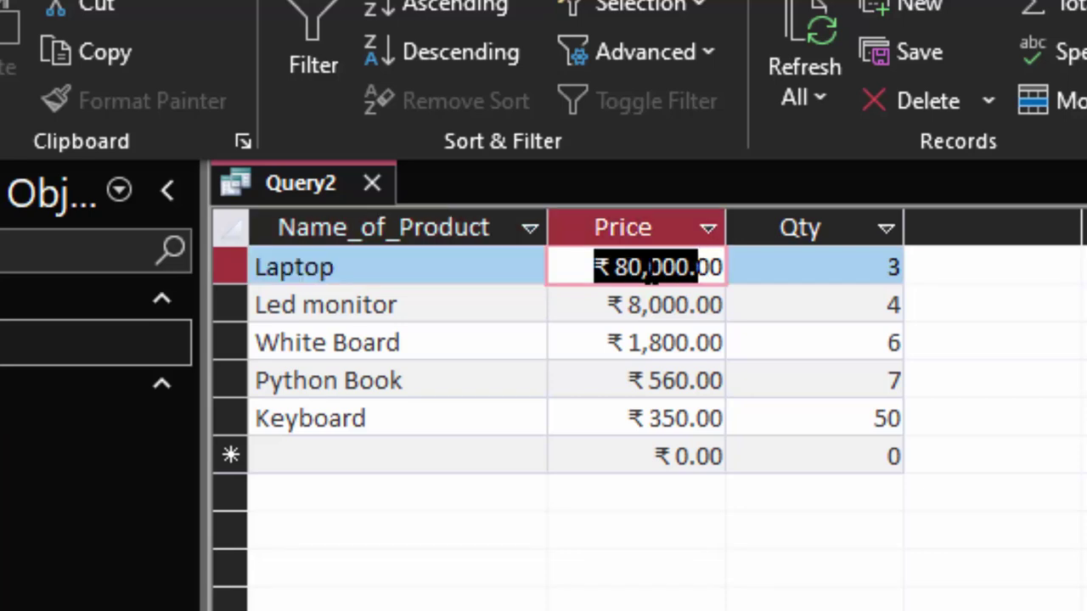
pyautogui.moveTo(608, 303); pyautogui.dragTo(693, 297)
pyautogui.moveTo(608, 342); pyautogui.dragTo(697, 343)
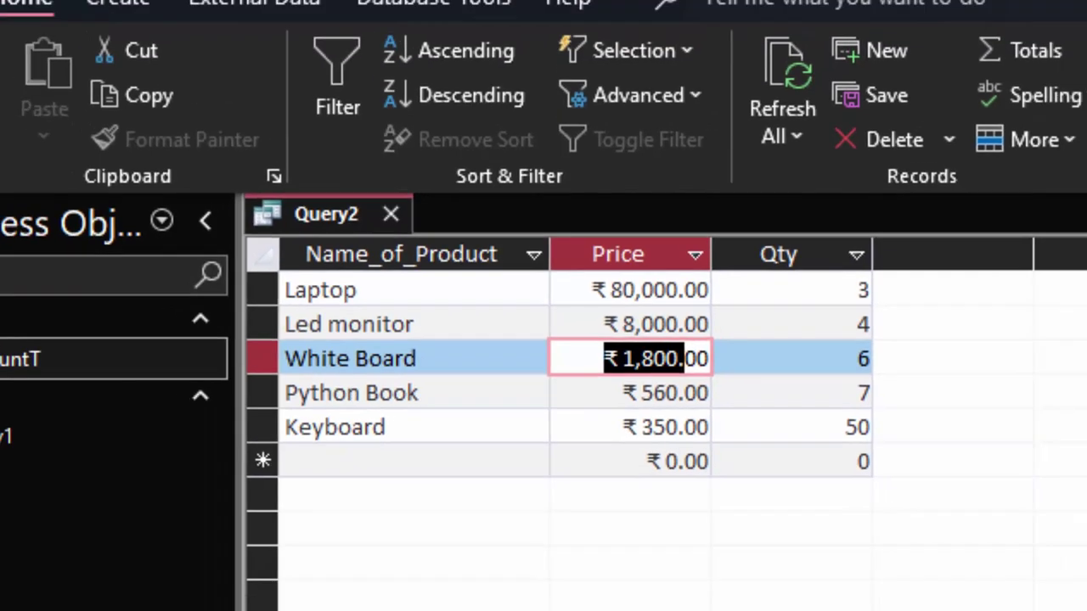
# Remove 'desc' so the query sorts by Price ascending, then rerun it starting from Keyboard ₹350.00.
pyautogui.click(32, 136)
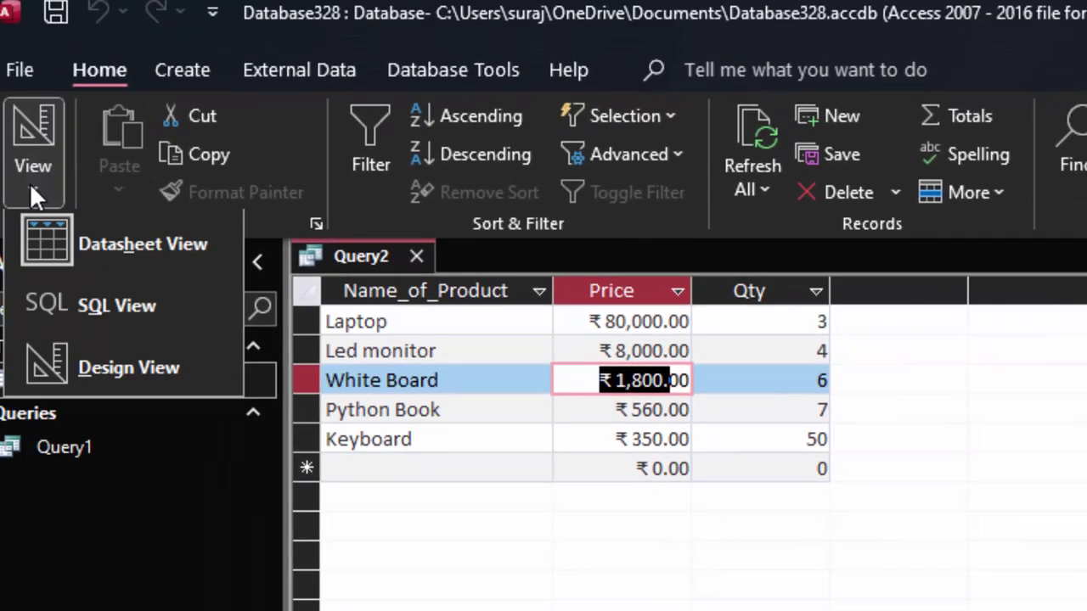
pyautogui.click(118, 290)
pyautogui.click(446, 315)
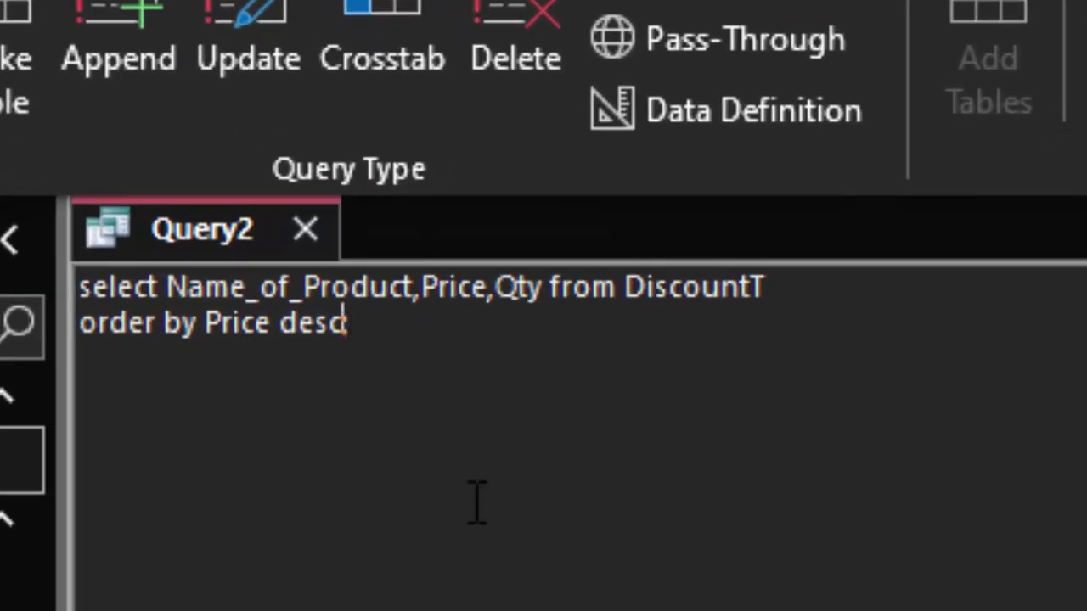
pyautogui.press('BackSpace')
pyautogui.press('BackSpace')
pyautogui.press('BackSpace')
pyautogui.press('BackSpace')
pyautogui.press('BackSpace')
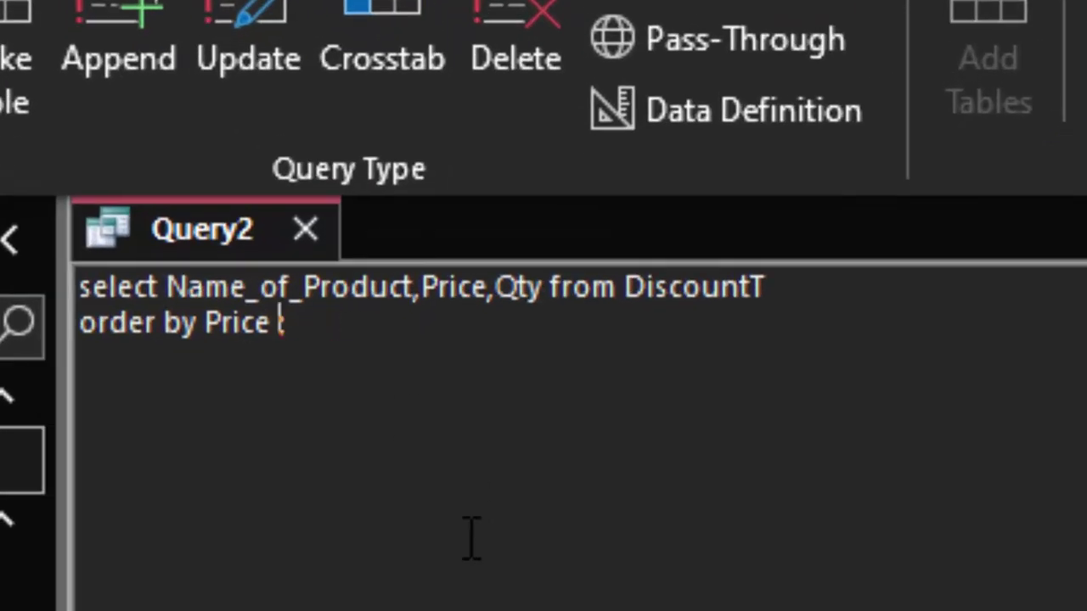
pyautogui.press('BackSpace')
pyautogui.write(';')
pyautogui.hotkey('ctrl', 'a')
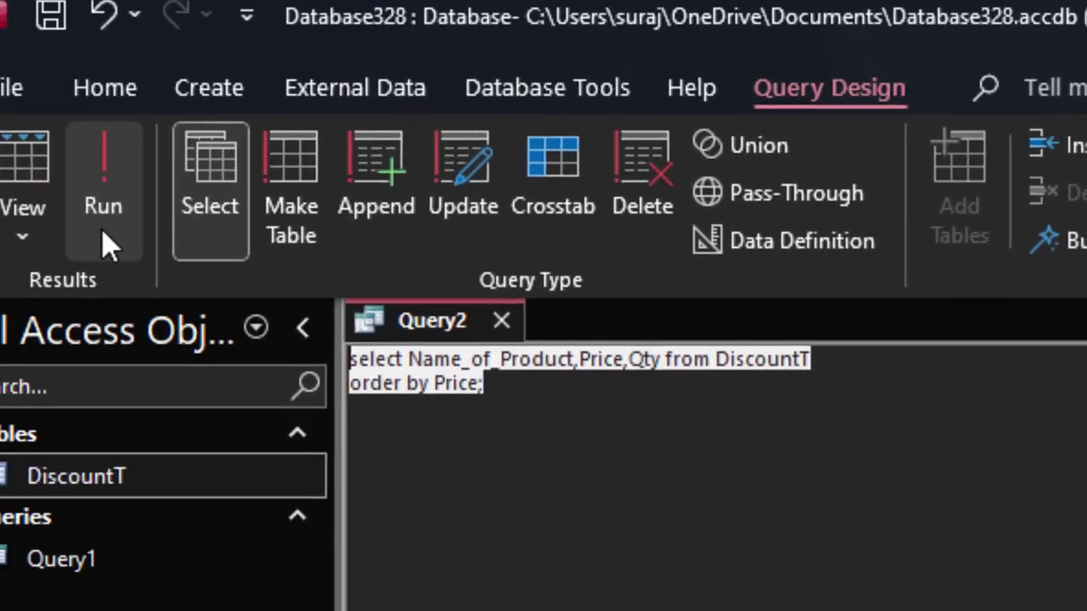
pyautogui.click(104, 238)
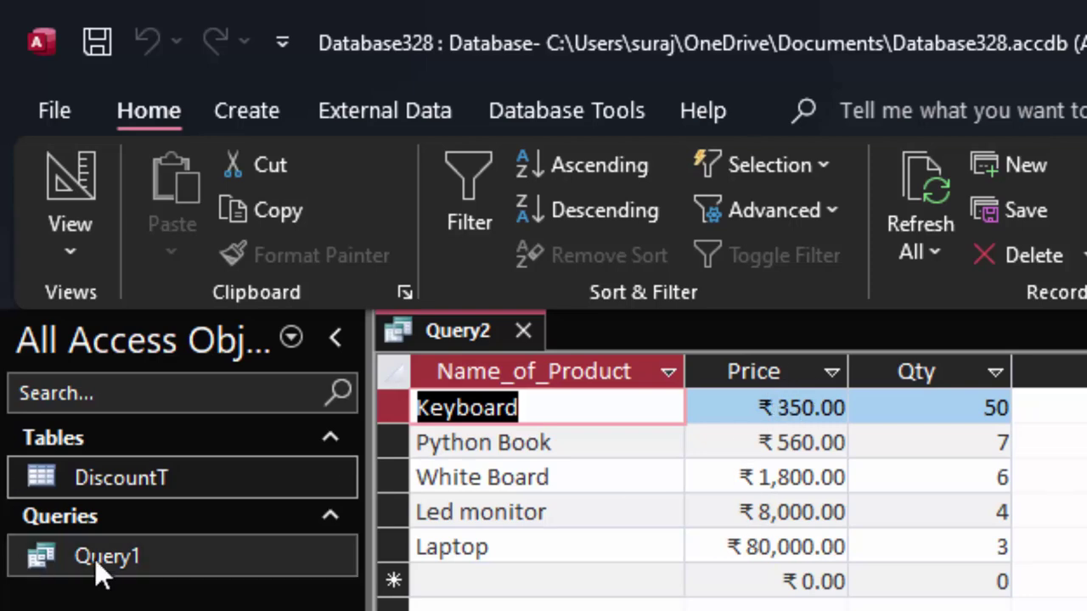
# Reopen the DiscountT table beside Query2's Price-sorted results.
pyautogui.doubleClick(122, 480)
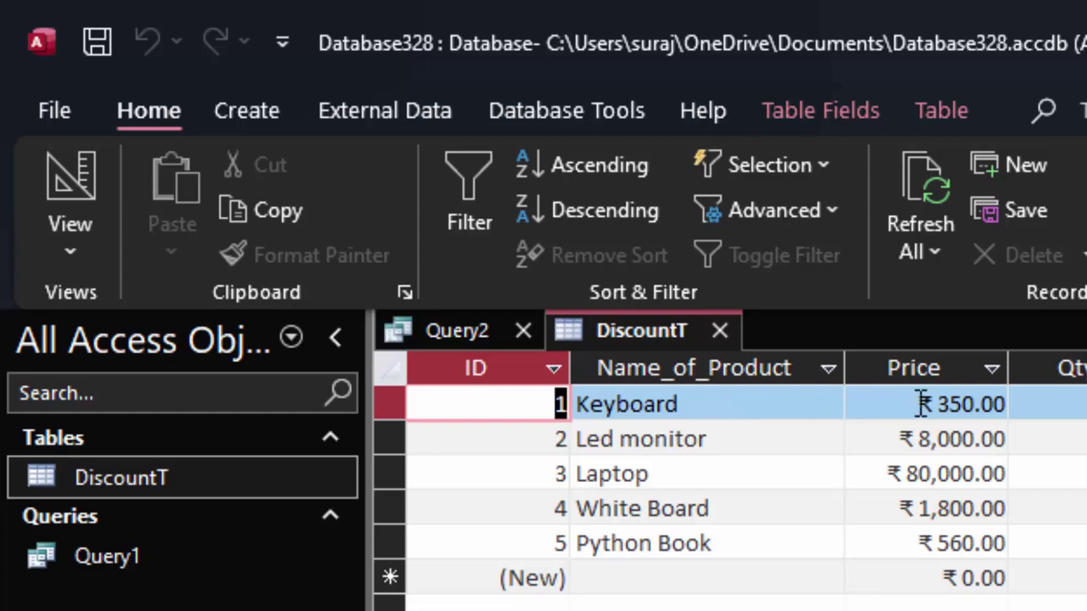
pyautogui.click(436, 331)
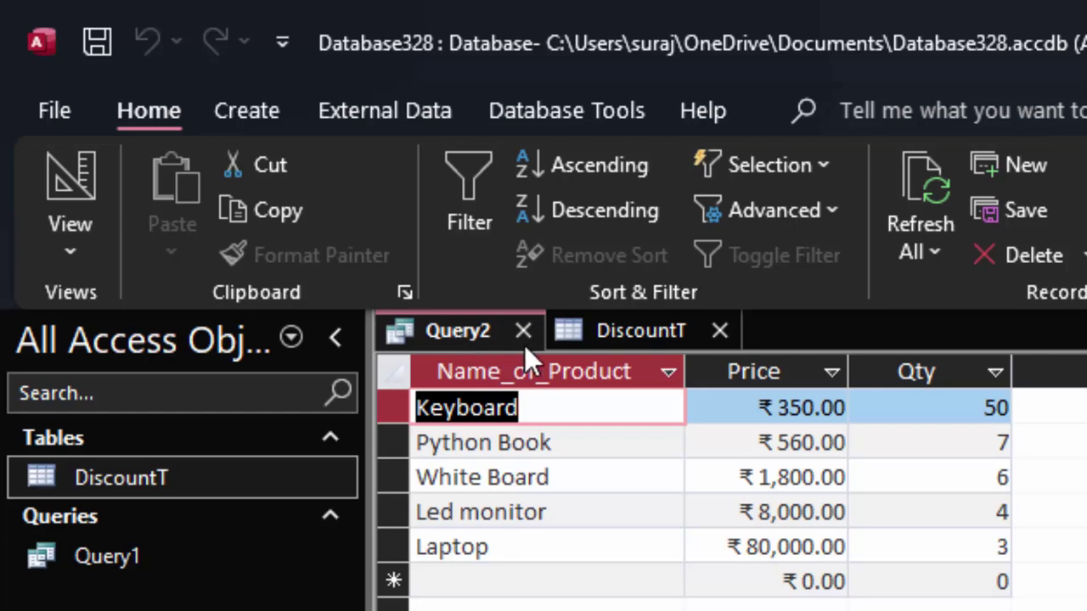
pyautogui.click(66, 259)
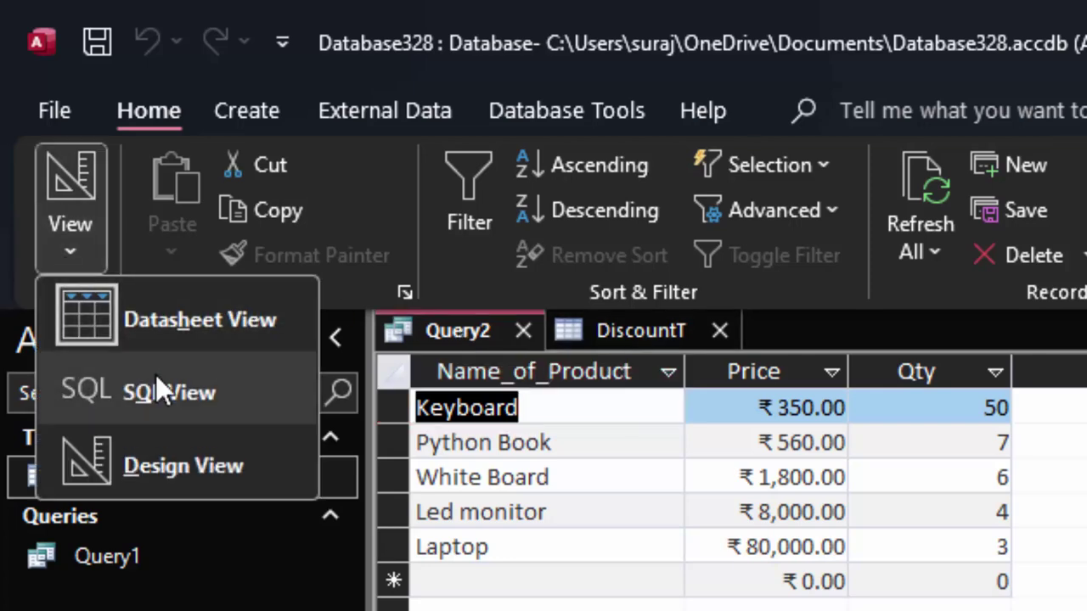
# Change the clause to 'order by Price asc;', rerun, and review prices from Keyboard ₹350.00 upward.
pyautogui.click(136, 323)
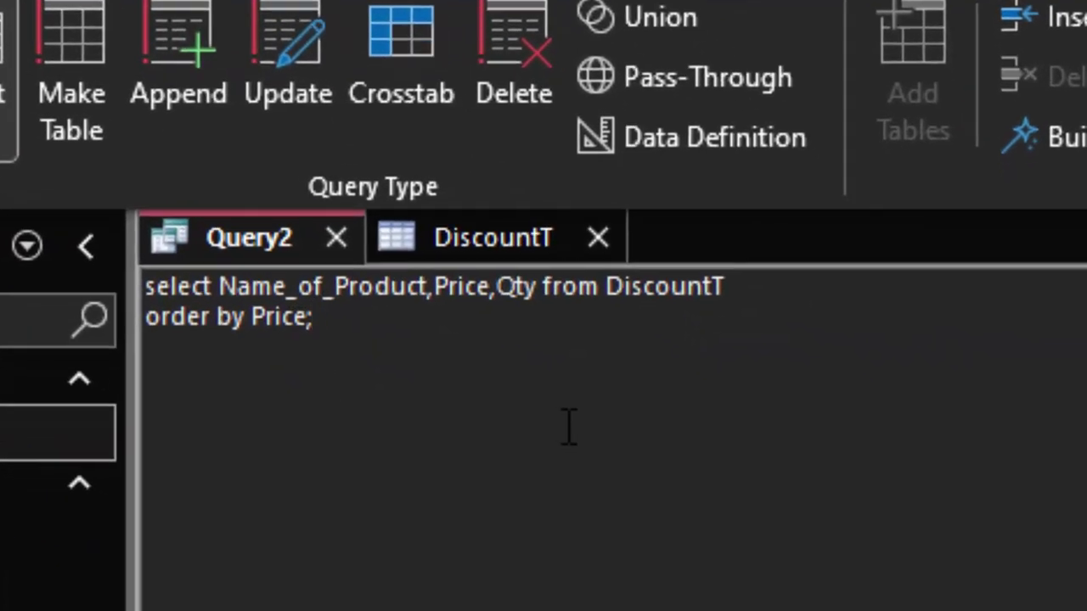
pyautogui.write('asc')
pyautogui.write(';')
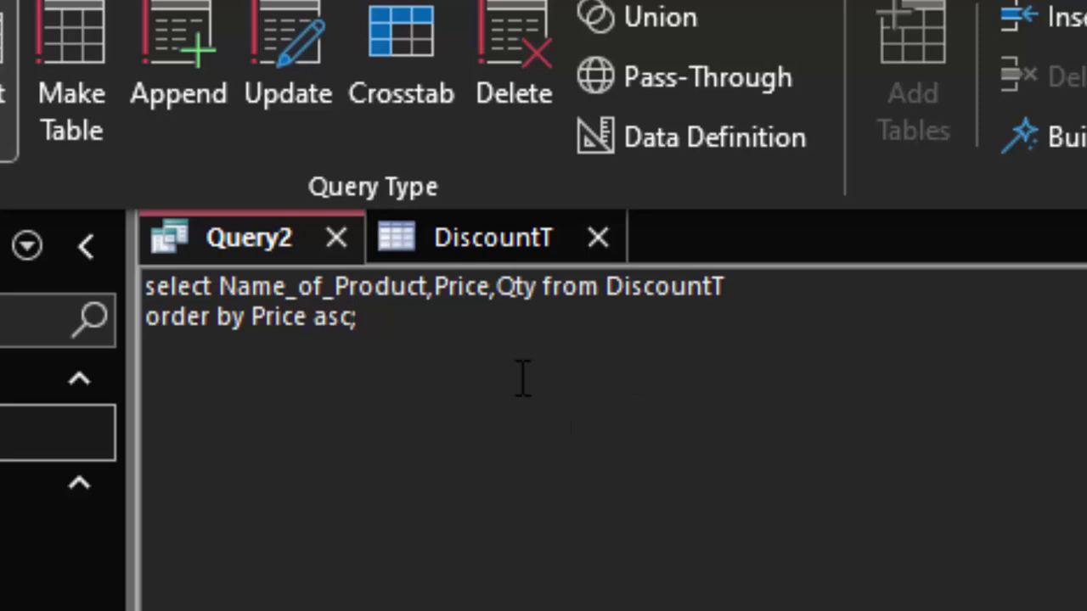
pyautogui.moveTo(420, 315); pyautogui.dragTo(146, 286)
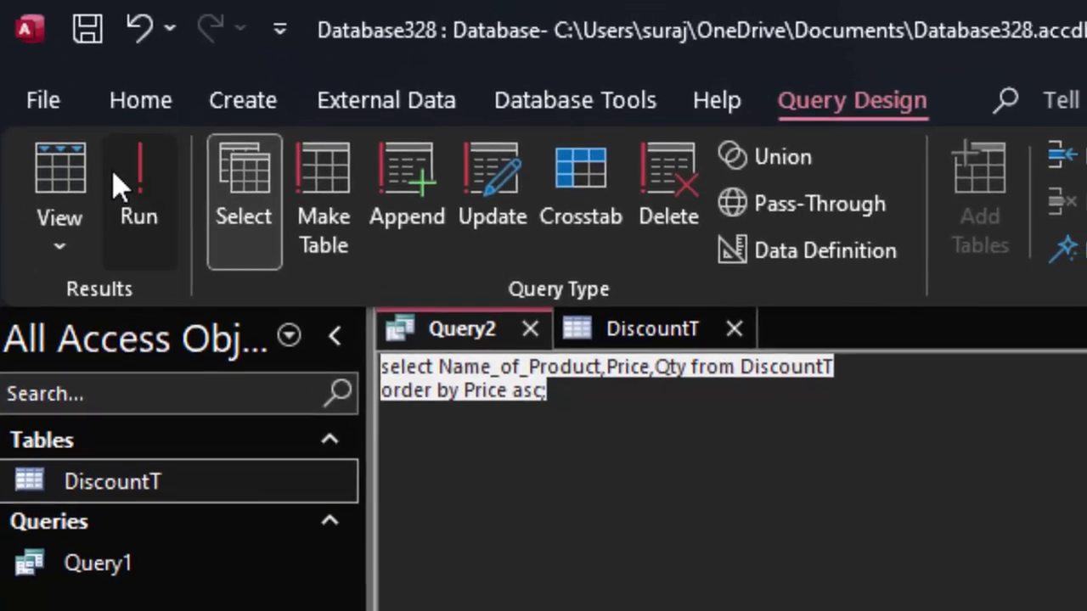
pyautogui.click(51, 157)
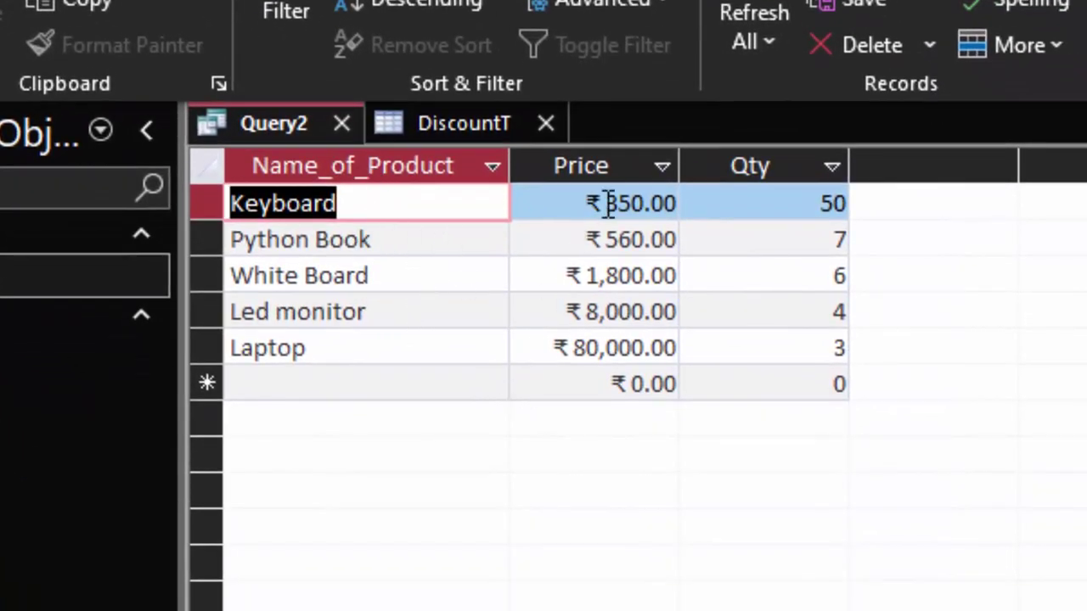
pyautogui.moveTo(587, 204); pyautogui.dragTo(684, 207)
pyautogui.moveTo(586, 240); pyautogui.dragTo(671, 245)
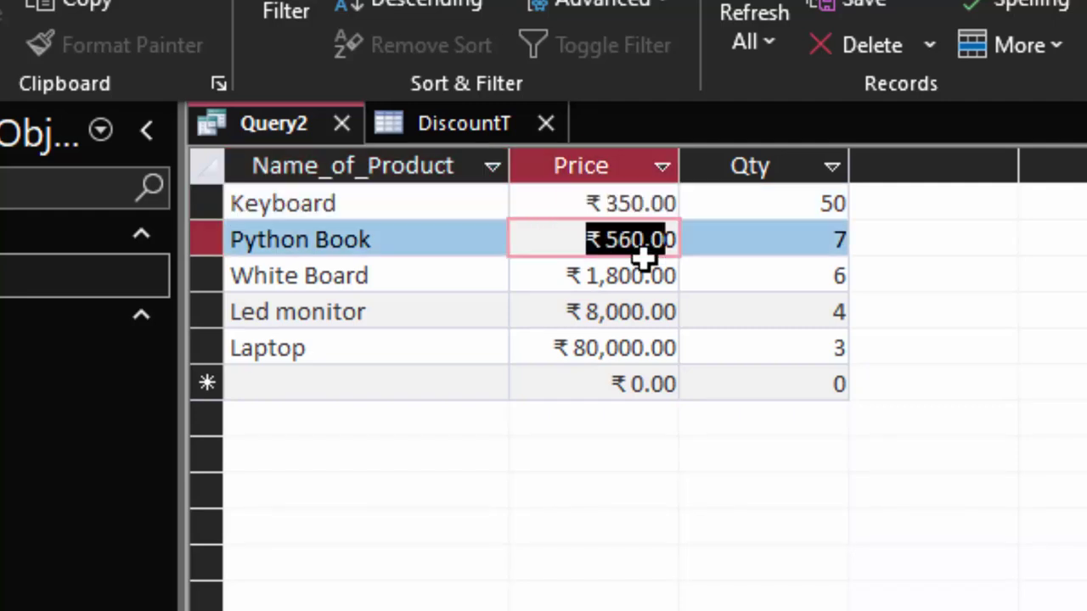
pyautogui.moveTo(563, 274); pyautogui.dragTo(671, 277)
pyautogui.moveTo(568, 314); pyautogui.dragTo(651, 327)
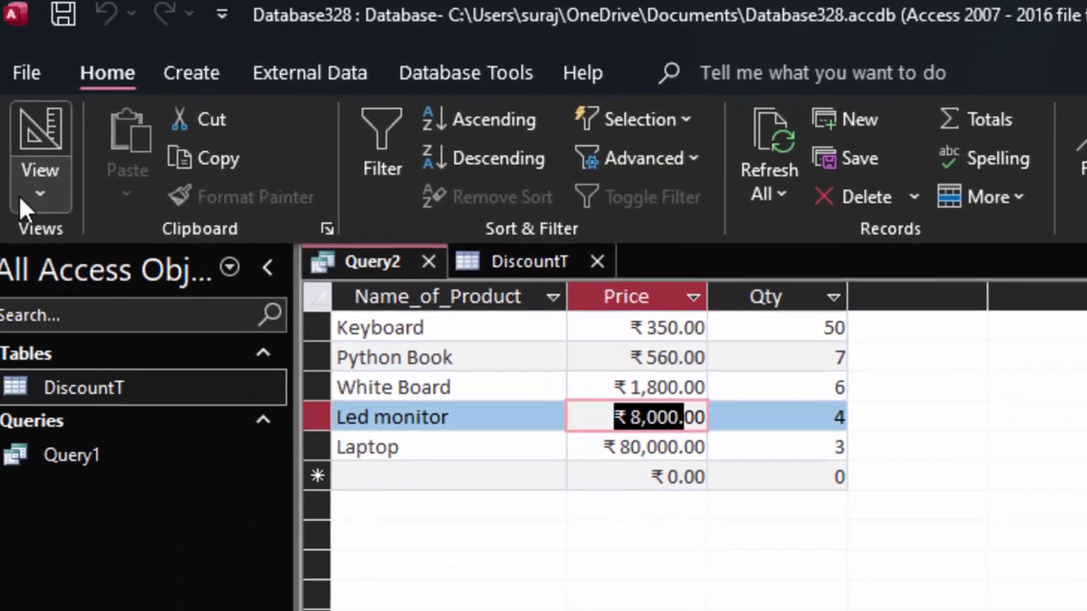
# Change the sort field from Price to Qty, close DiscountT, and run the query.
pyautogui.click(34, 194)
pyautogui.click(94, 307)
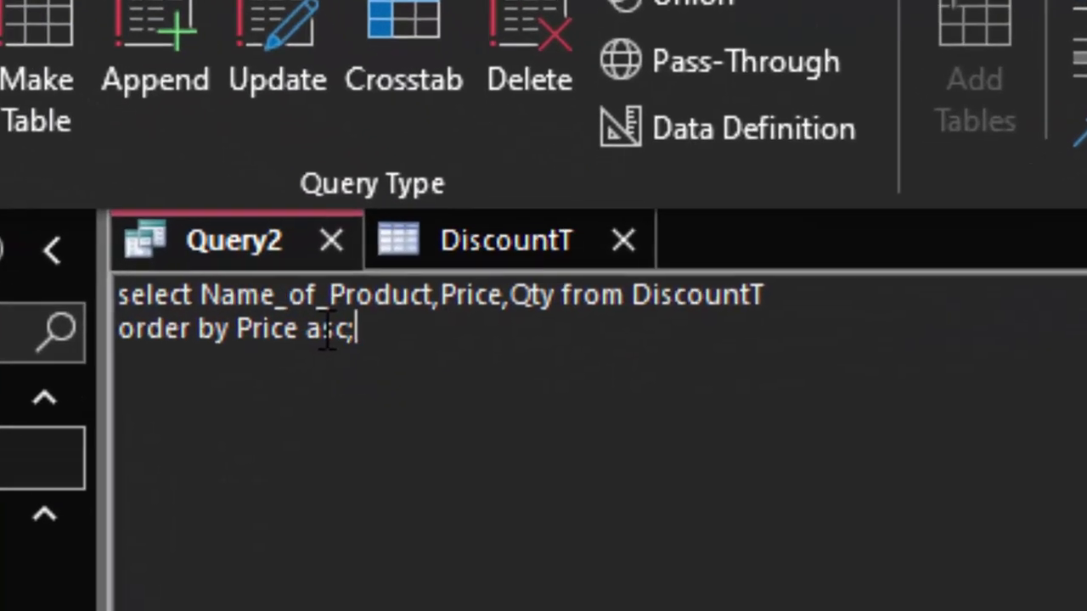
pyautogui.click(299, 340)
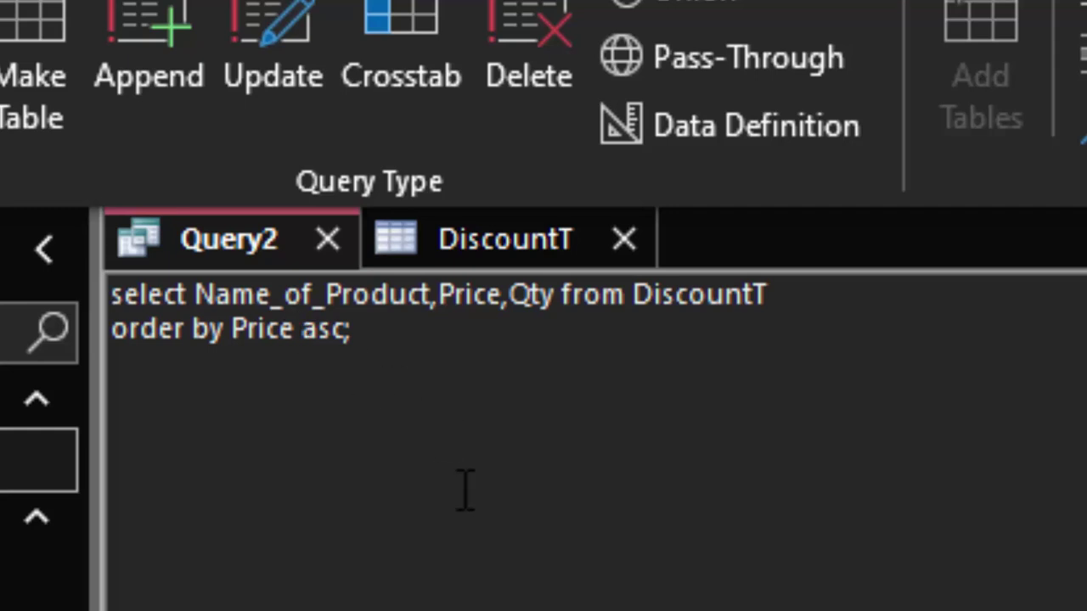
pyautogui.press('BackSpace')
pyautogui.press('BackSpace')
pyautogui.press('BackSpace')
pyautogui.press('BackSpace')
pyautogui.press('BackSpace')
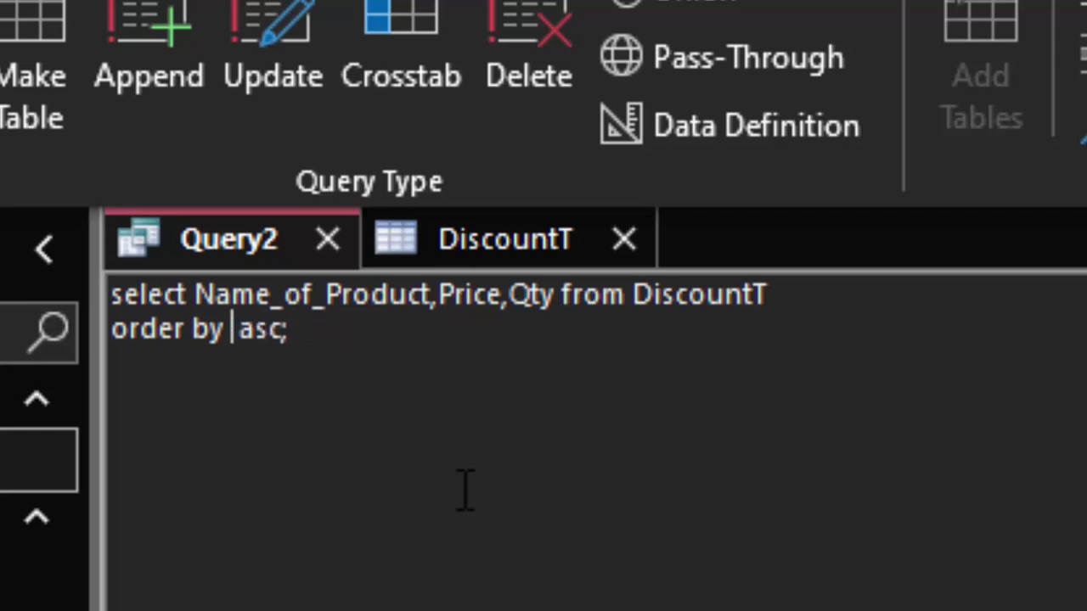
pyautogui.write('Qty')
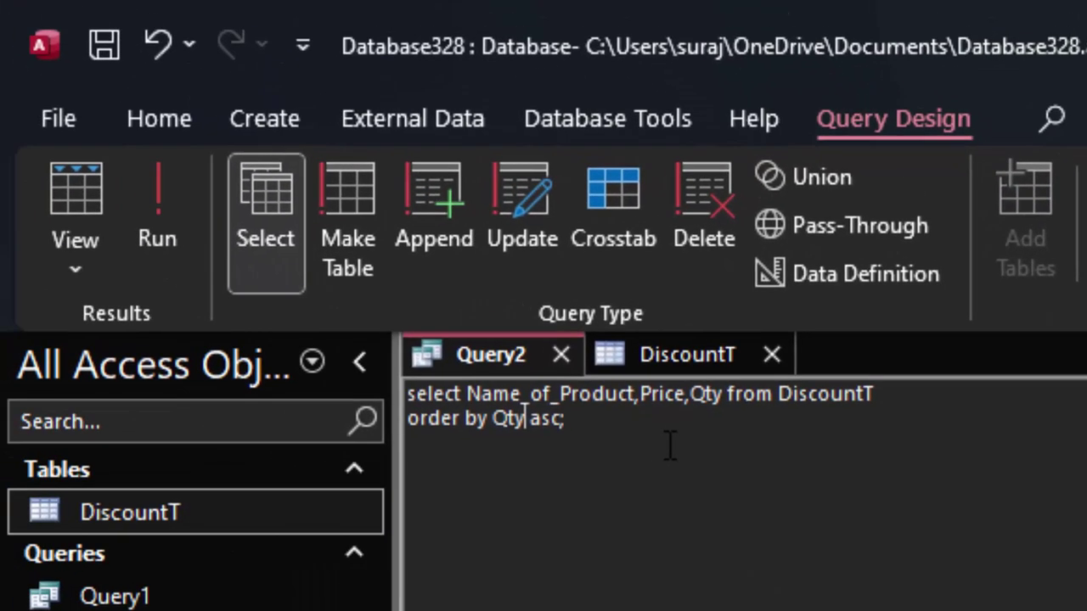
pyautogui.click(563, 429)
pyautogui.click(771, 357)
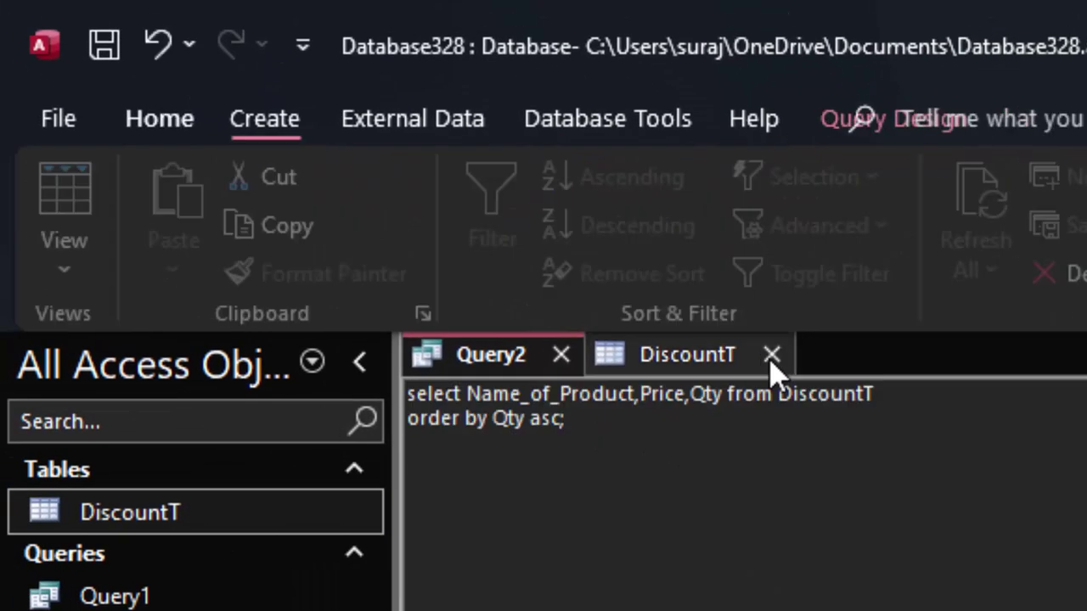
pyautogui.click(852, 132)
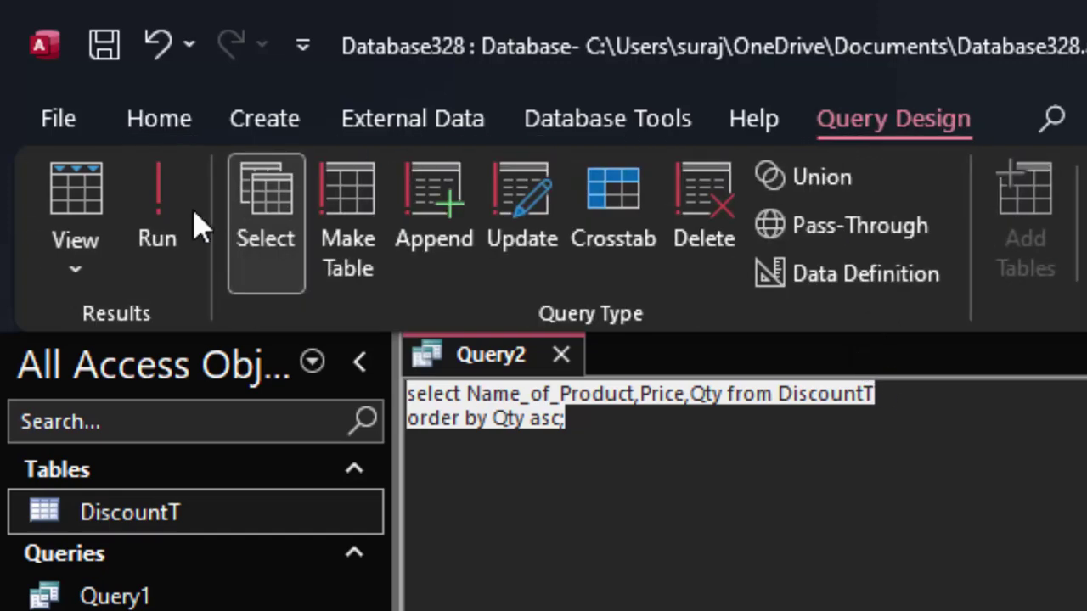
pyautogui.click(192, 223)
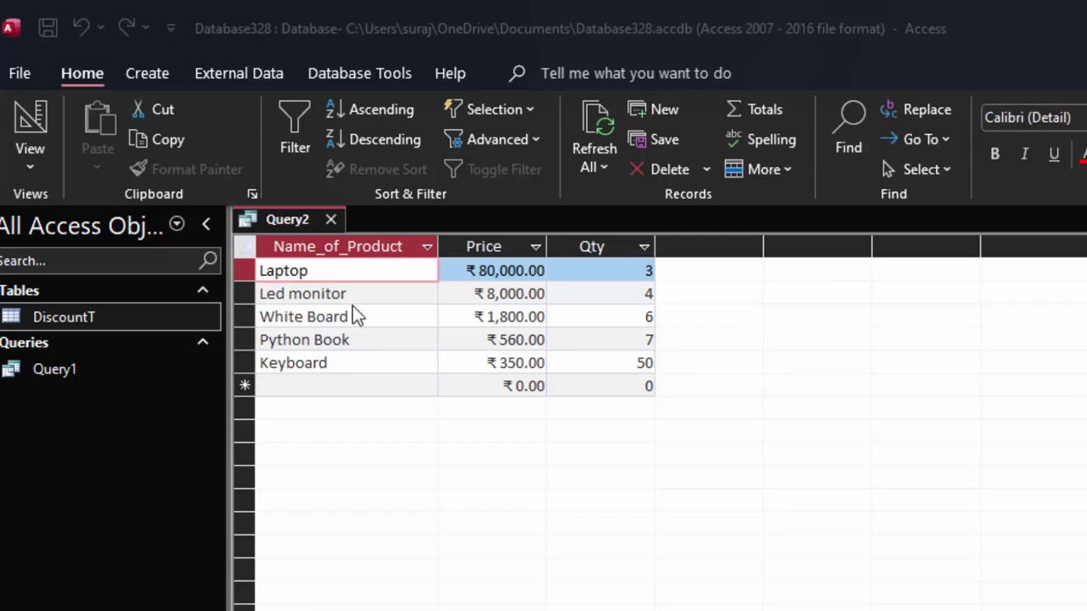
# Save the query as Query2 and close its tab.
pyautogui.rightClick(288, 222)
pyautogui.click(319, 237)
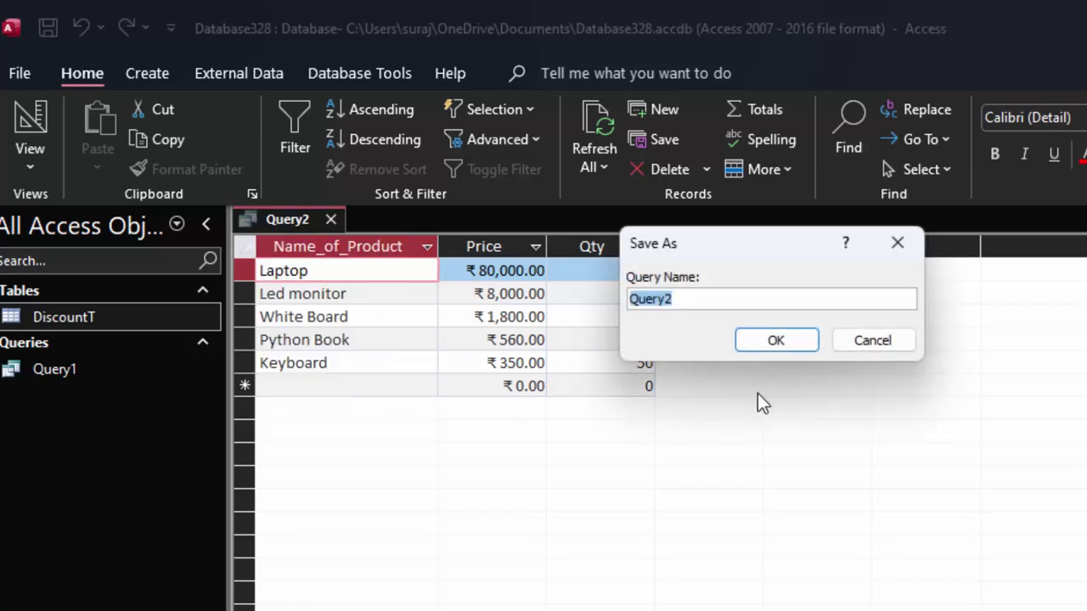
pyautogui.click(776, 343)
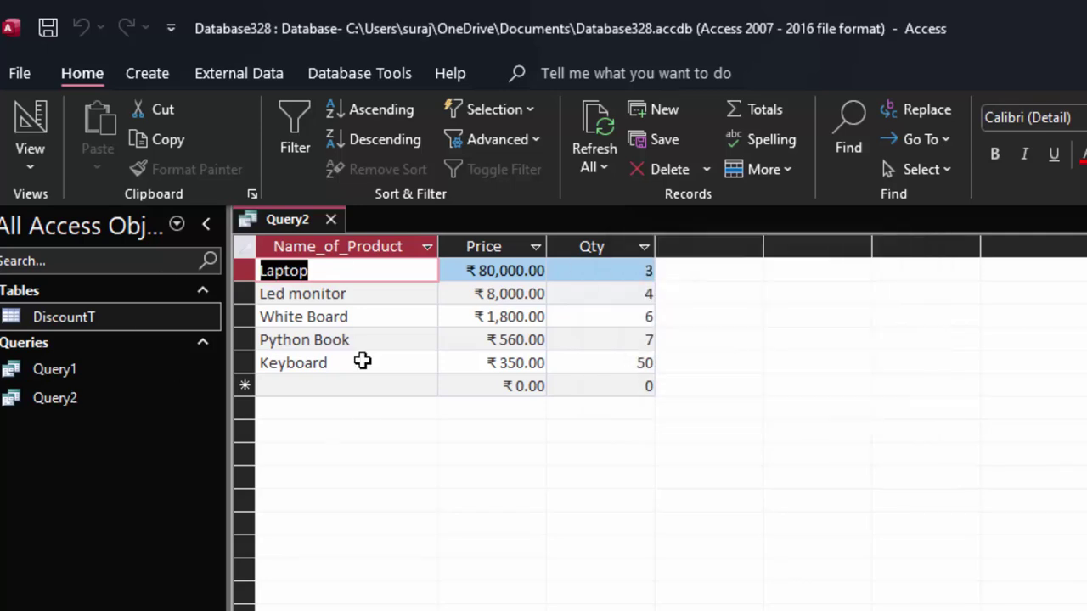
pyautogui.click(330, 219)
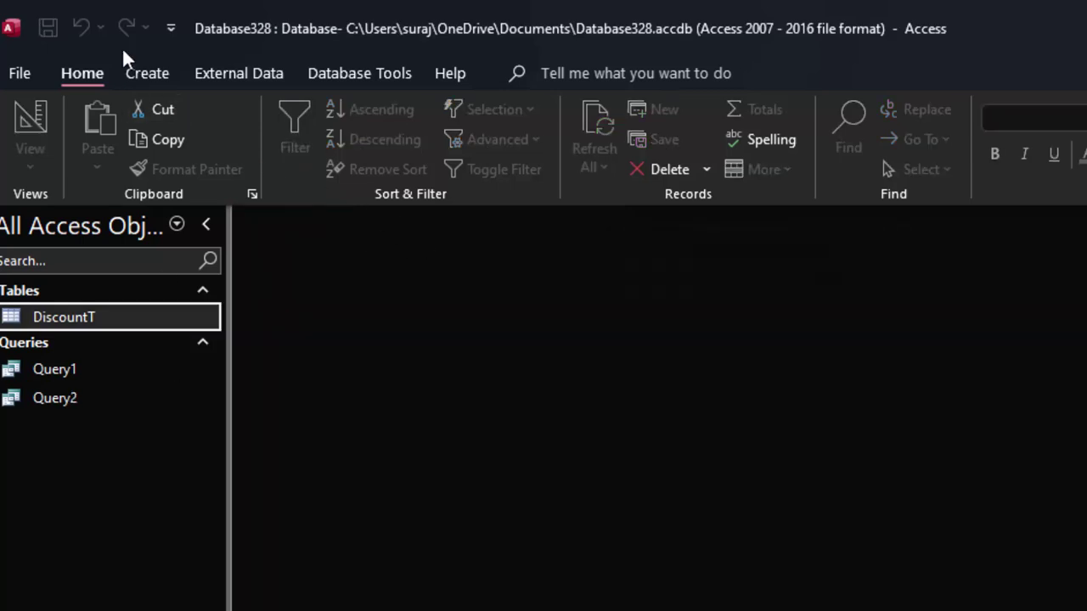
# Create a blank table named StudentT and open it in Design View.
pyautogui.click(140, 70)
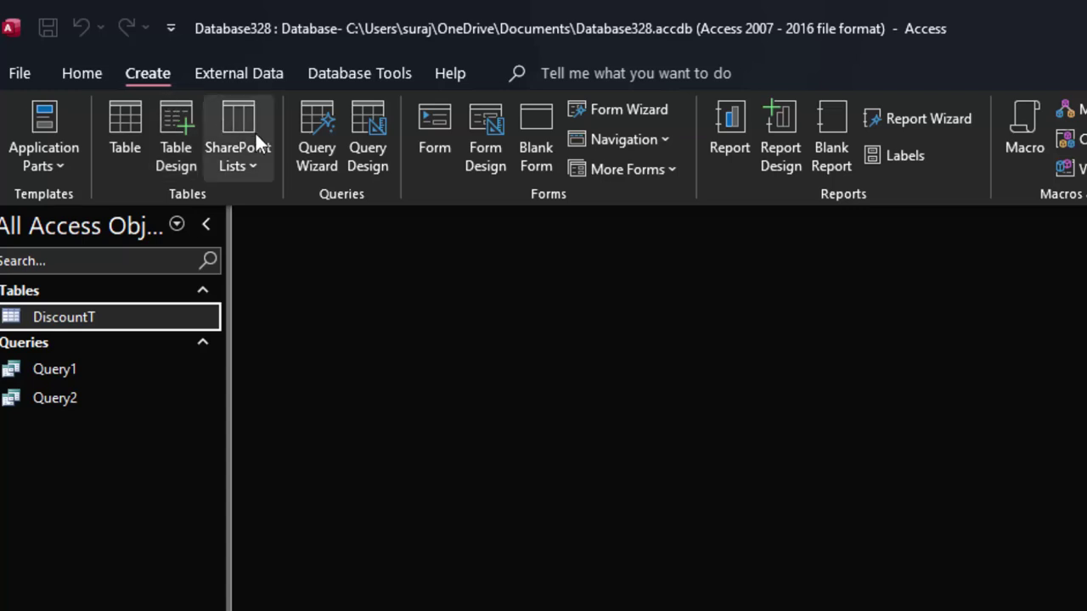
pyautogui.click(134, 119)
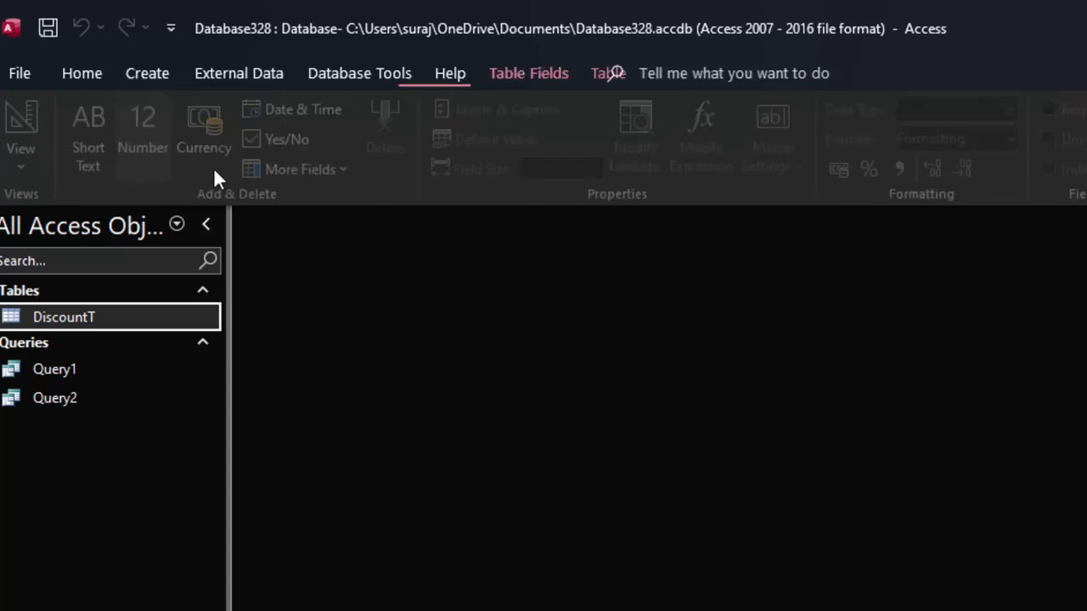
pyautogui.click(36, 120)
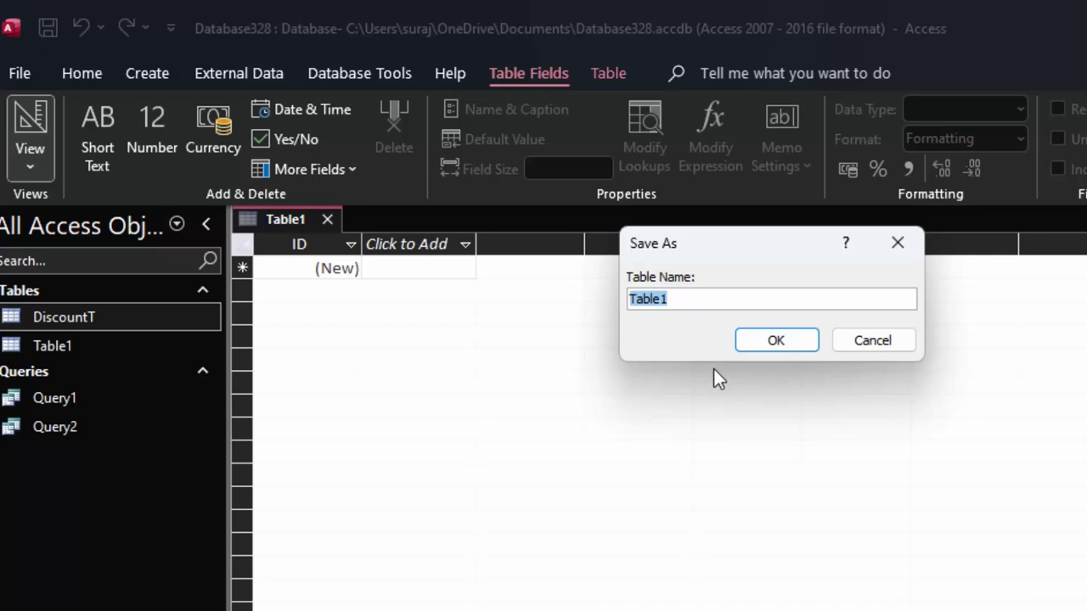
pyautogui.press('BackSpace')
pyautogui.write('Student')
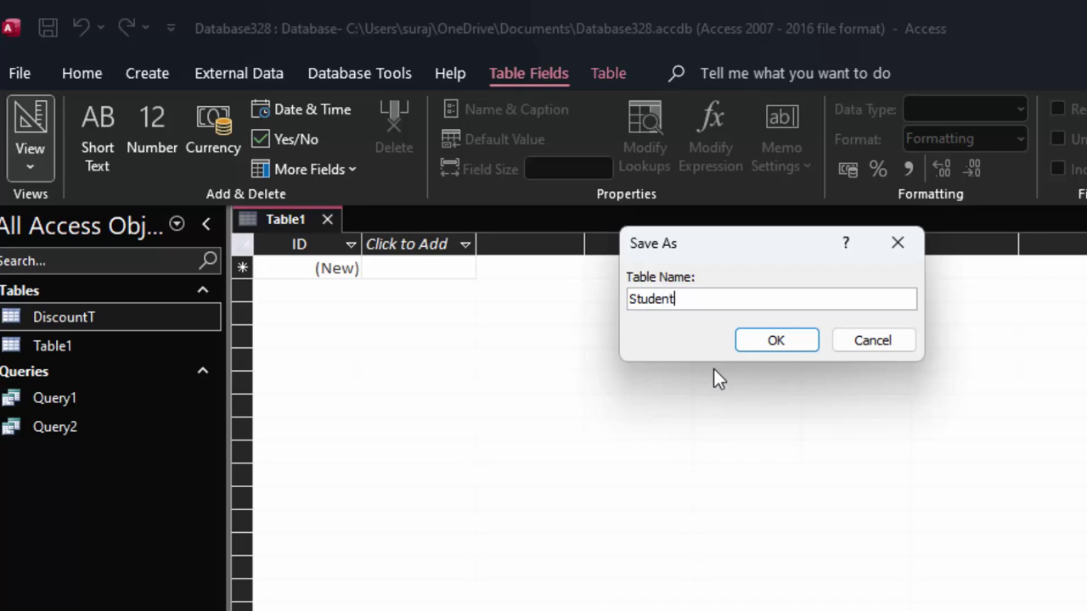
pyautogui.write('T')
pyautogui.press('Return')
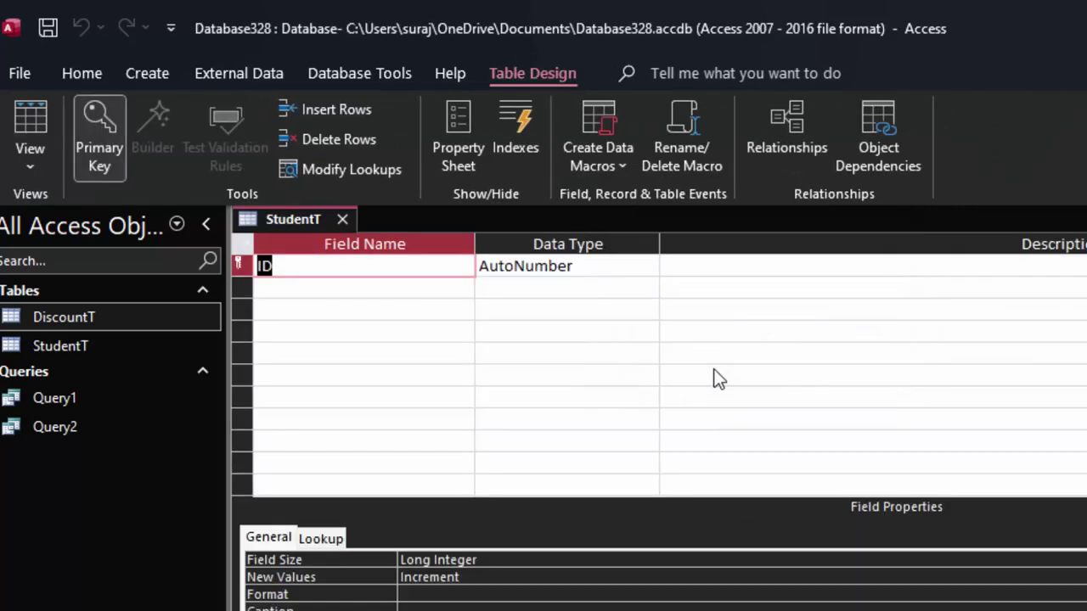
# Add Name and City as Short Text fields below ID.
pyautogui.click(281, 288)
pyautogui.write('Name')
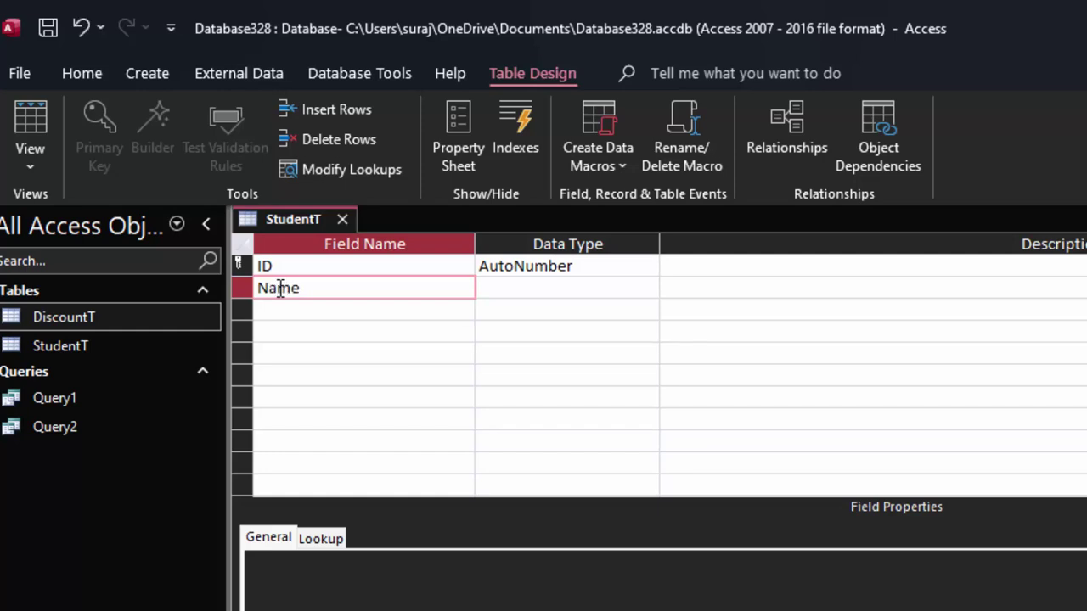
pyautogui.click(502, 280)
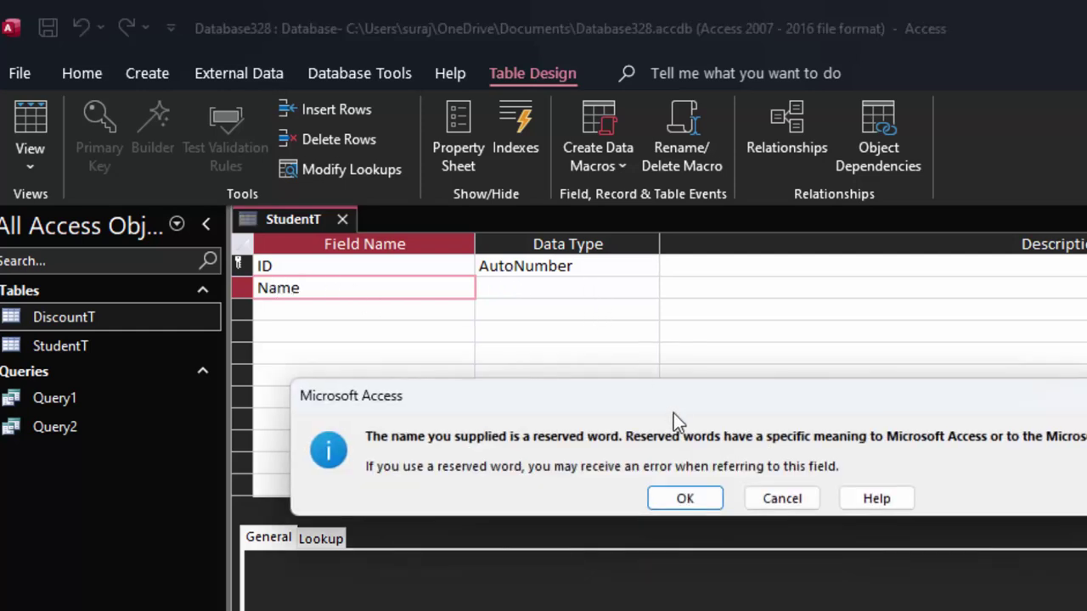
pyautogui.press('Return')
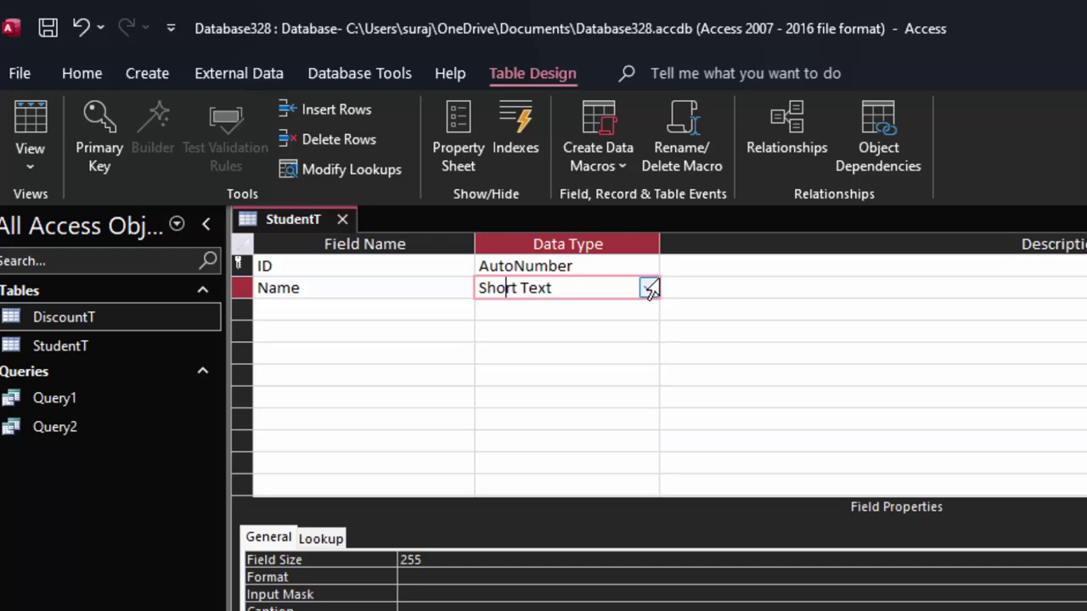
pyautogui.click(650, 288)
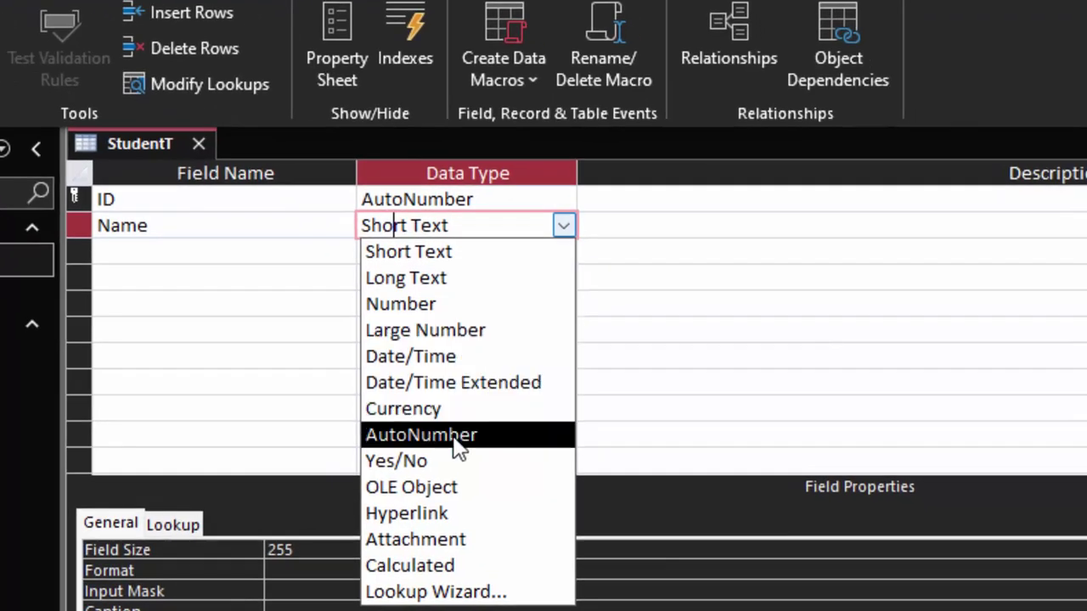
pyautogui.click(150, 269)
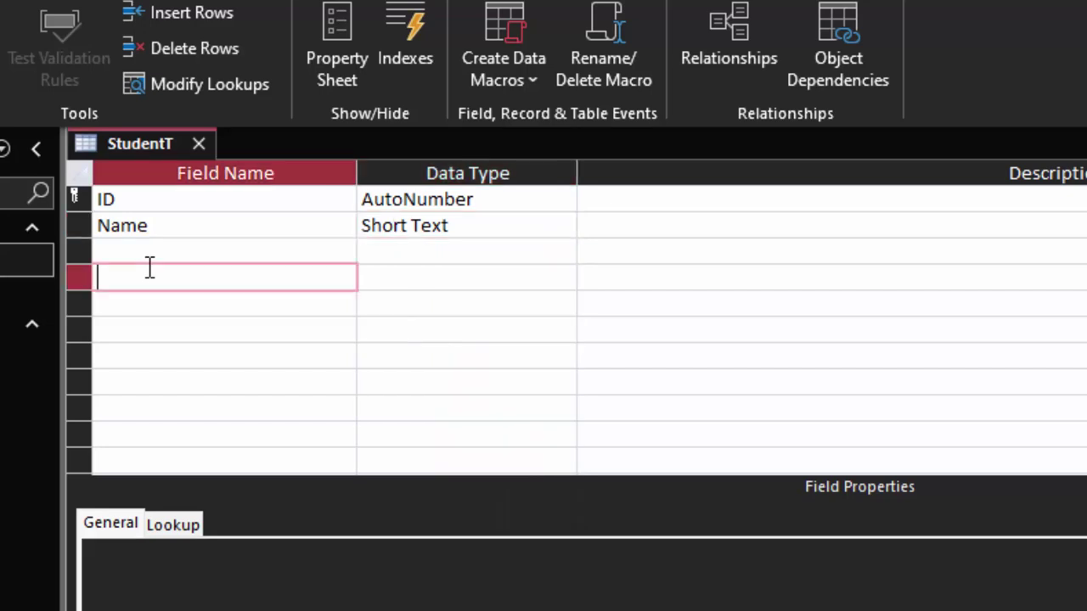
pyautogui.click(148, 246)
pyautogui.write('City')
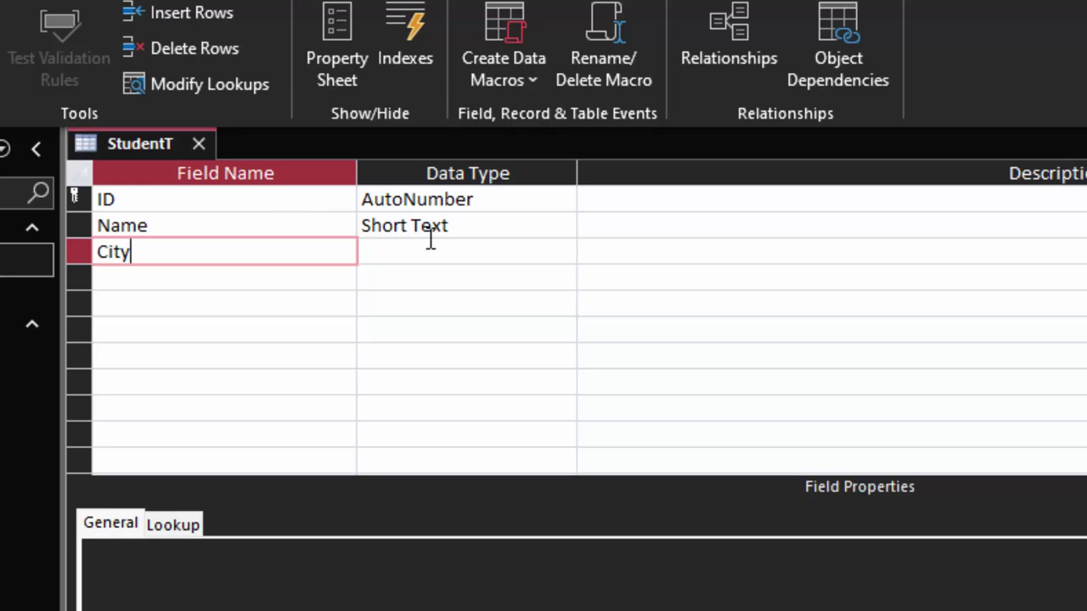
pyautogui.click(431, 250)
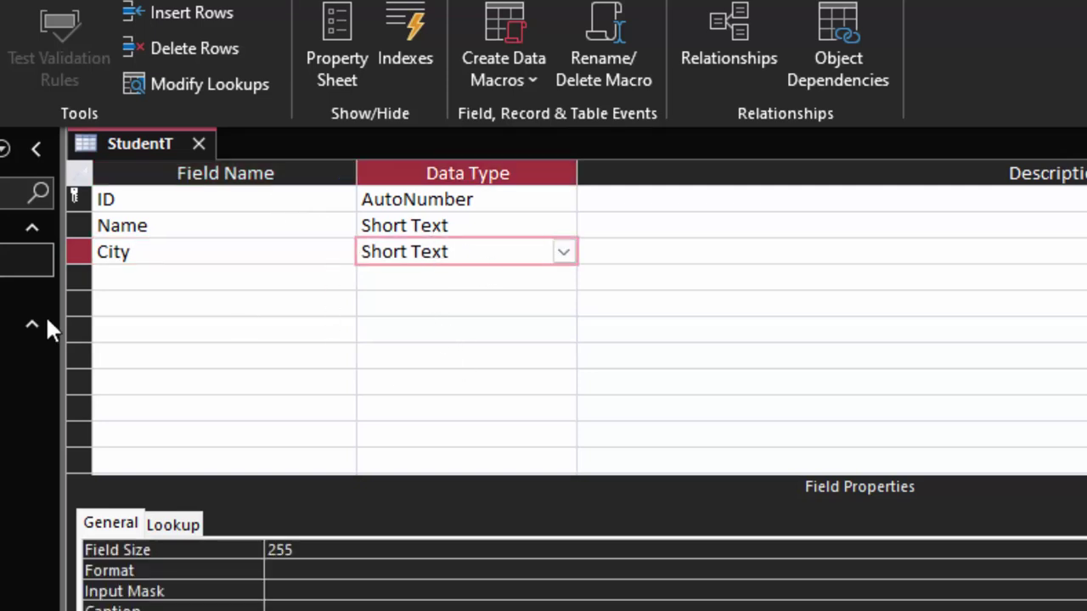
# Add a State field with the Lookup Wizard data type, using typed-in values.
pyautogui.click(158, 283)
pyautogui.write('Satate')
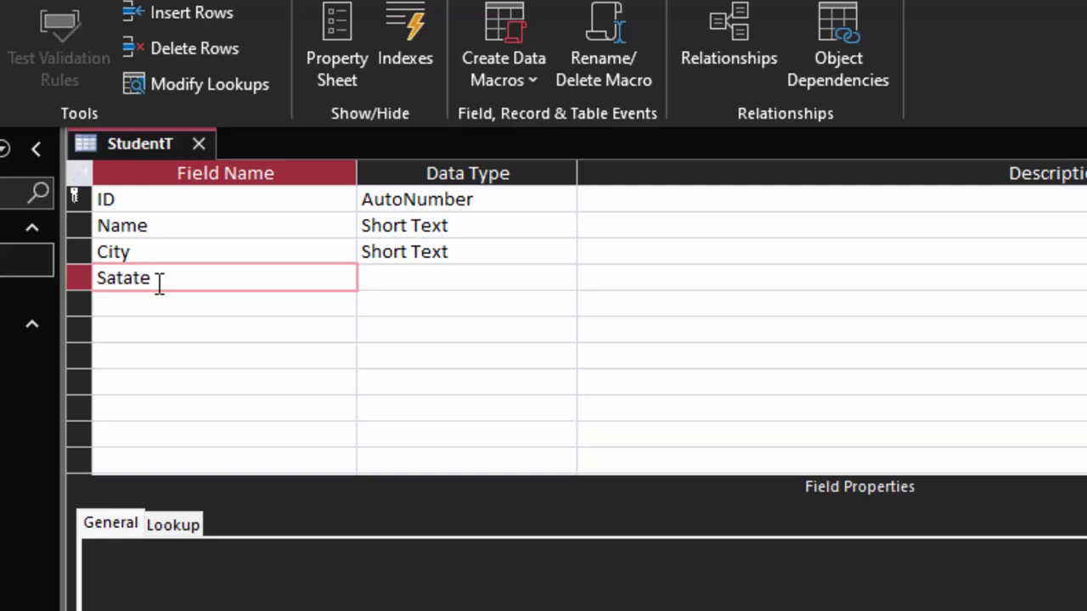
pyautogui.press('BackSpace')
pyautogui.press('BackSpace')
pyautogui.press('BackSpace')
pyautogui.write('Sat')
pyautogui.click(461, 277)
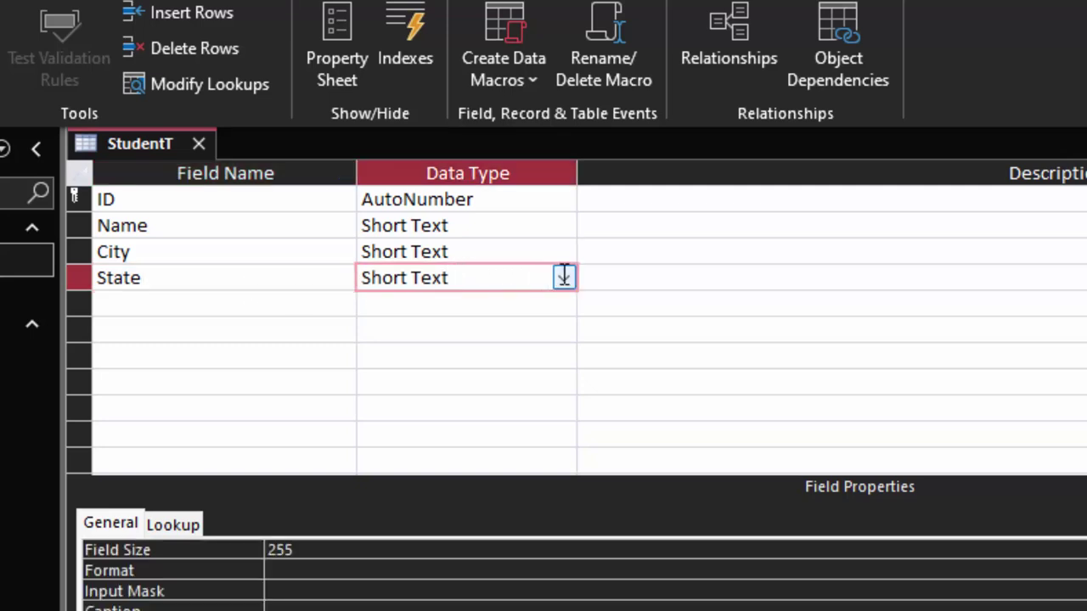
pyautogui.click(565, 278)
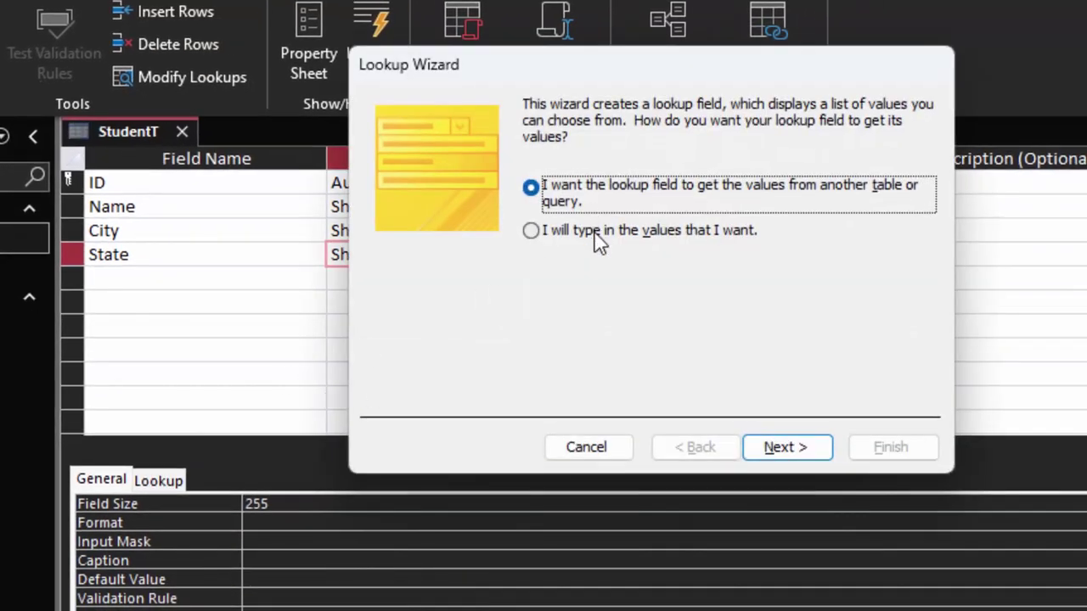
pyautogui.click(597, 230)
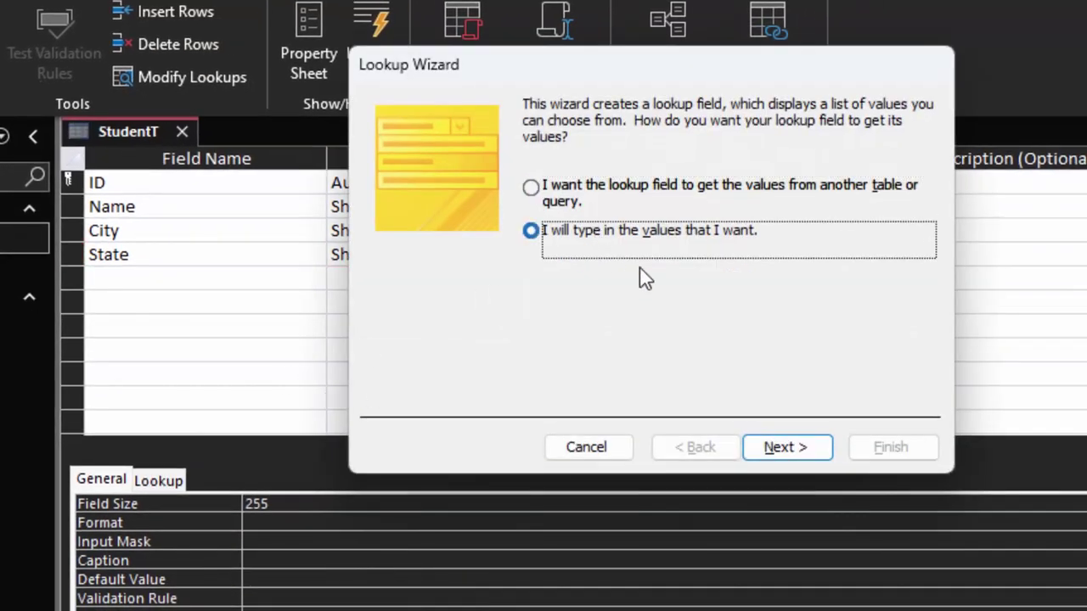
# Enter UP, MP and Delhi as State's lookup values and finish the wizard.
pyautogui.click(817, 448)
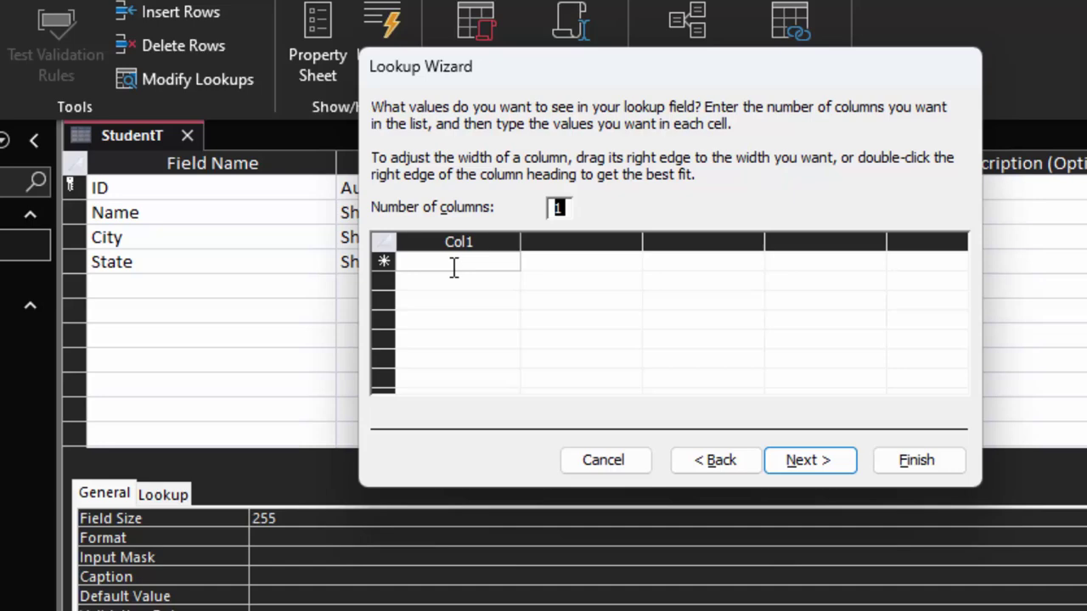
pyautogui.click(454, 267)
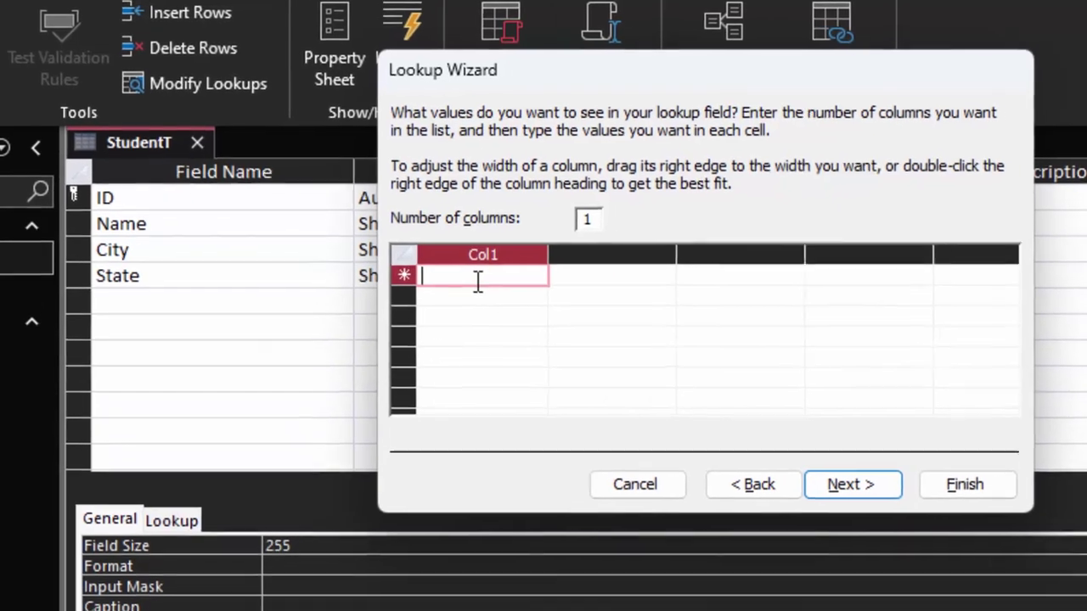
pyautogui.write('UP')
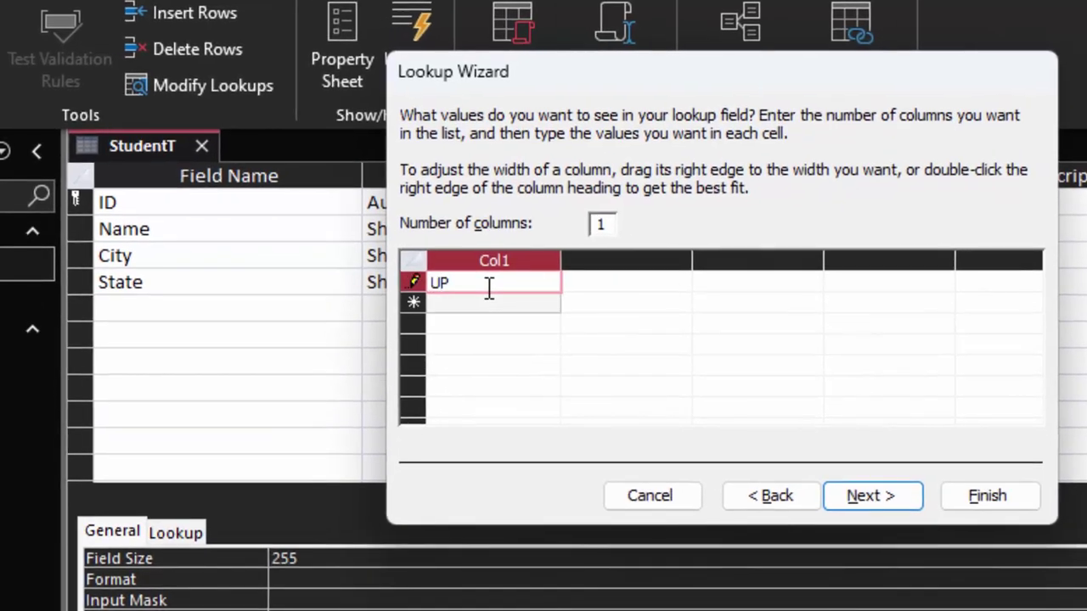
pyautogui.press('Down')
pyautogui.write('P')
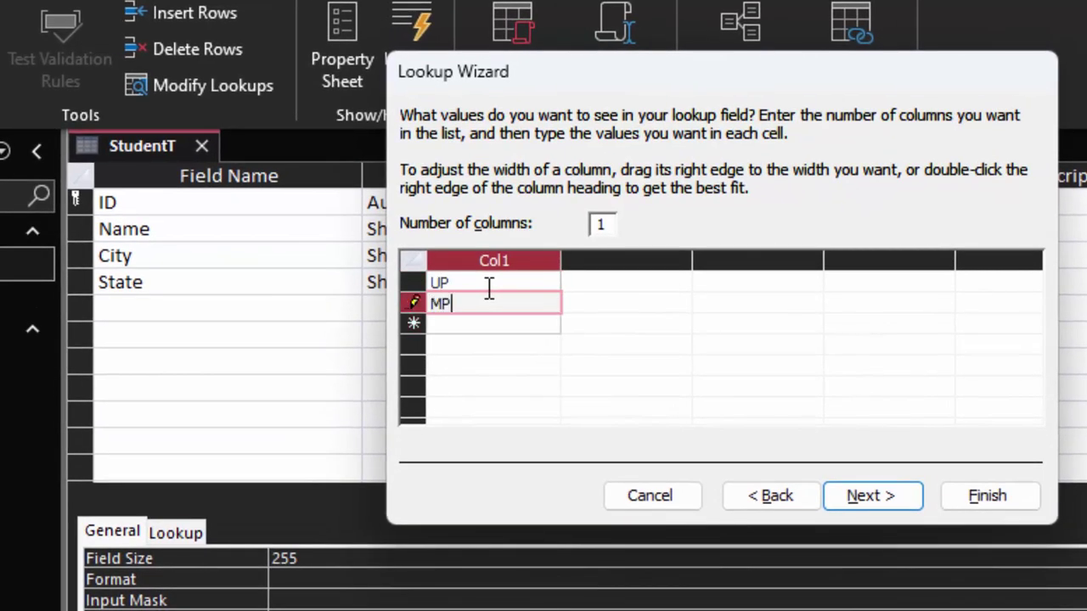
pyautogui.press('Down')
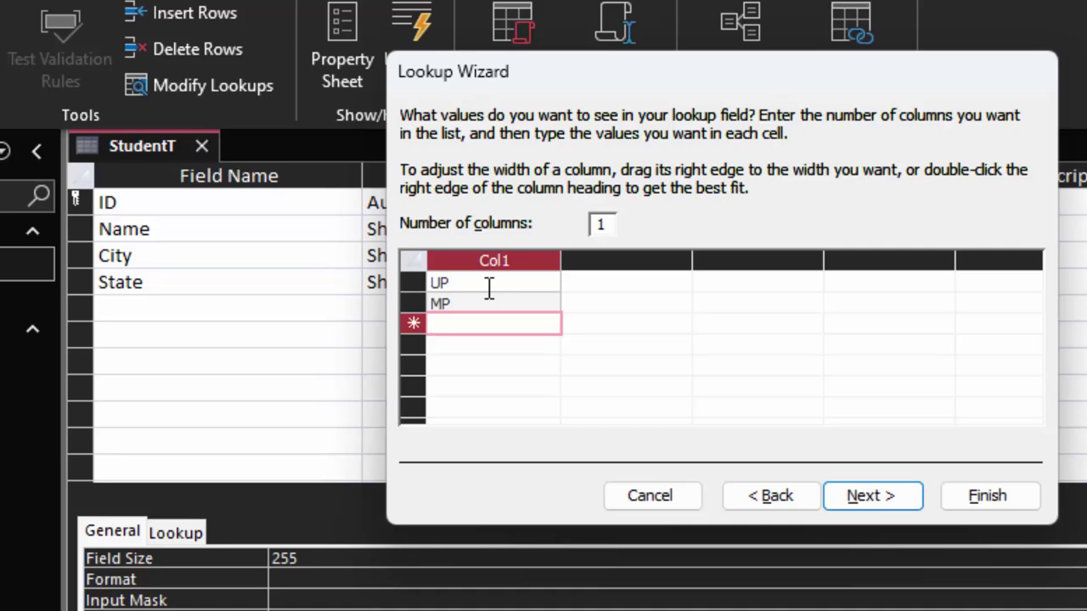
pyautogui.write('Del')
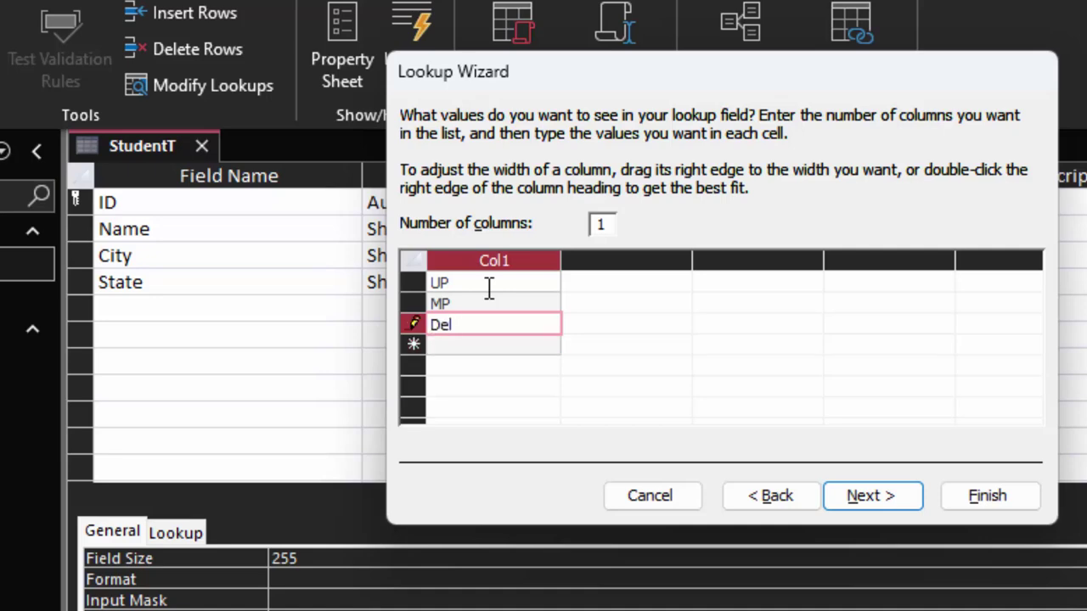
pyautogui.write('hi')
pyautogui.click(871, 503)
pyautogui.click(988, 496)
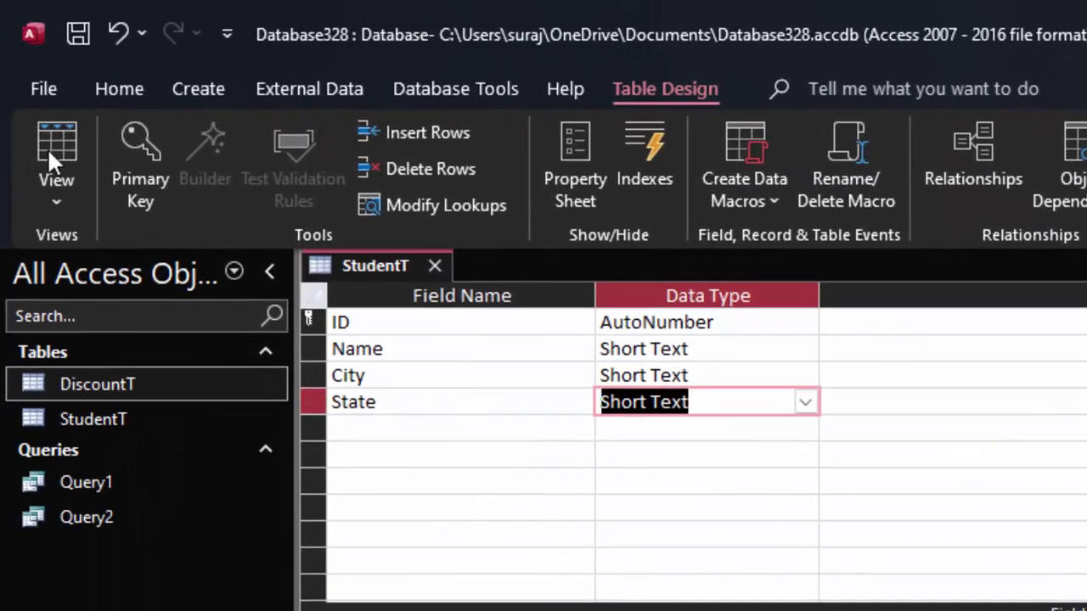
# Save the table, then enter the first student record: city Deoria, state UP.
pyautogui.click(49, 150)
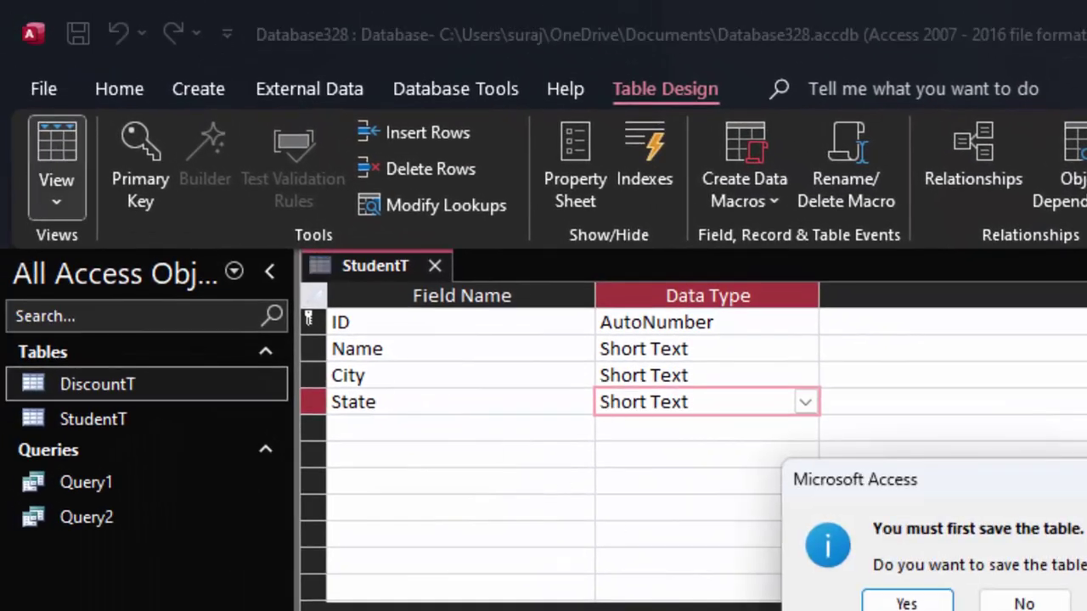
pyautogui.click(903, 597)
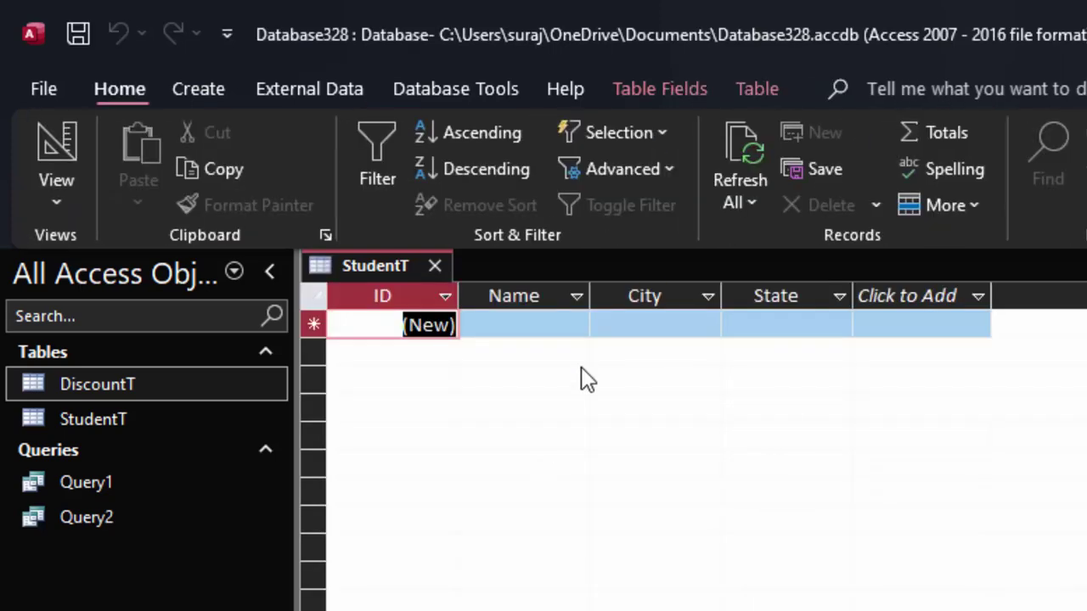
pyautogui.click(549, 322)
pyautogui.write('Ram')
pyautogui.press('Tab')
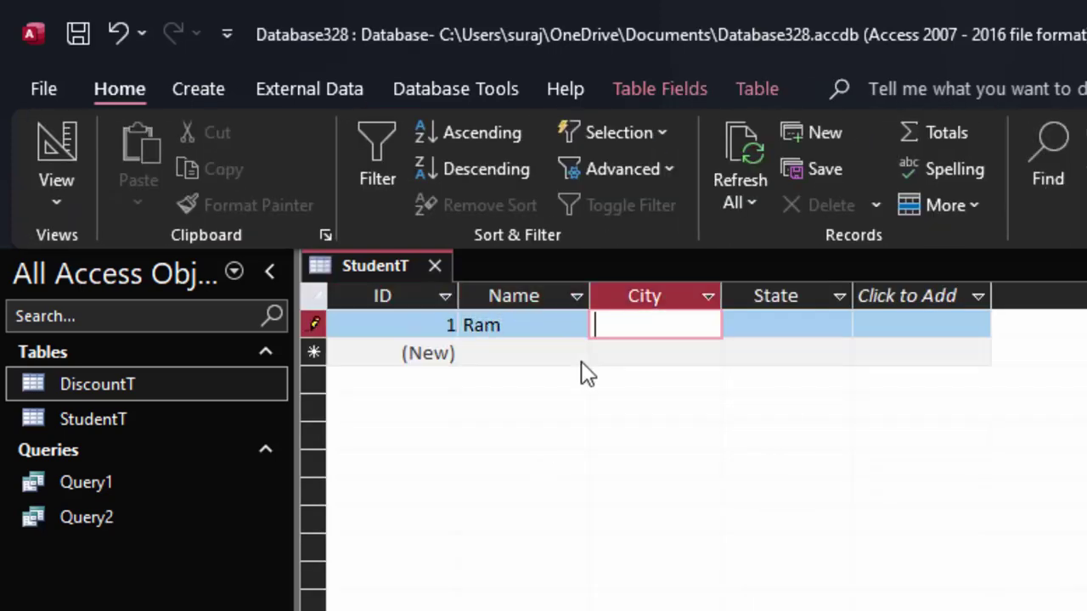
pyautogui.write('Deor')
pyautogui.write('ia')
pyautogui.press('Tab')
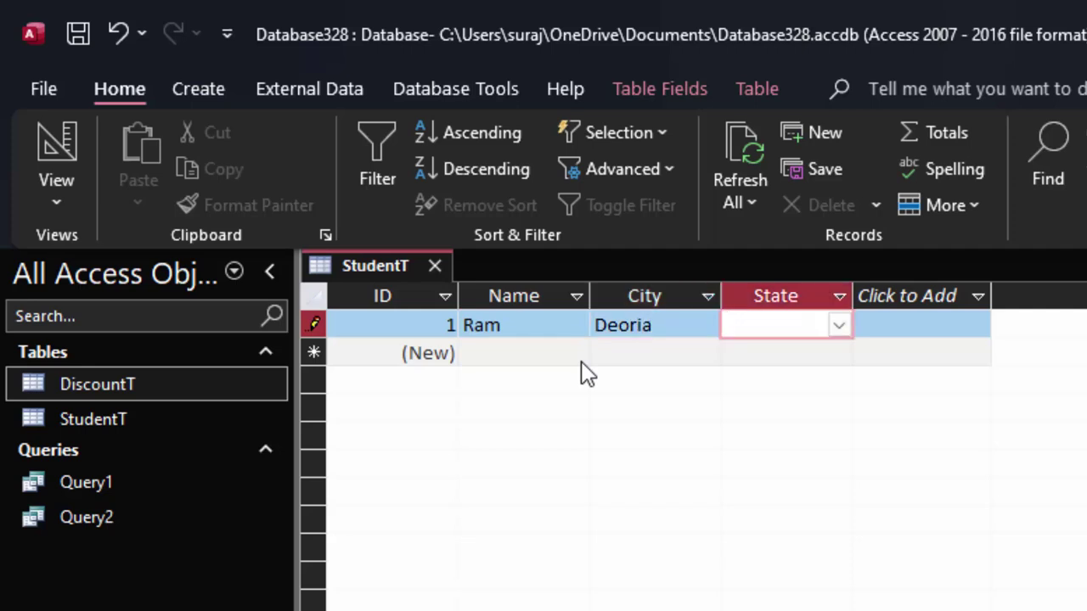
pyautogui.click(839, 324)
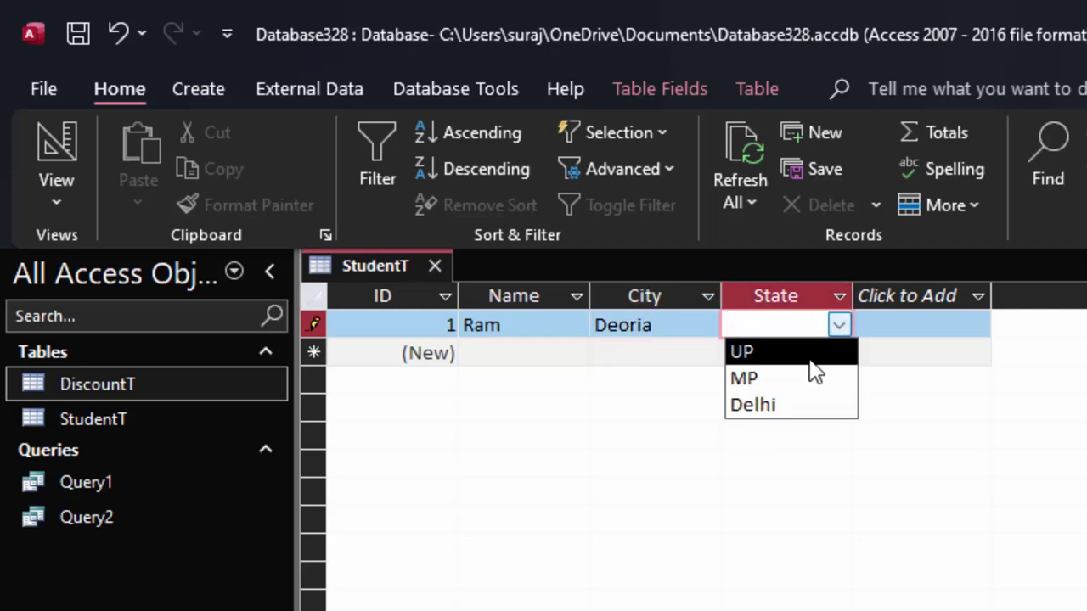
pyautogui.click(810, 360)
# Add the second student record with city Noida and state UP.
pyautogui.click(548, 354)
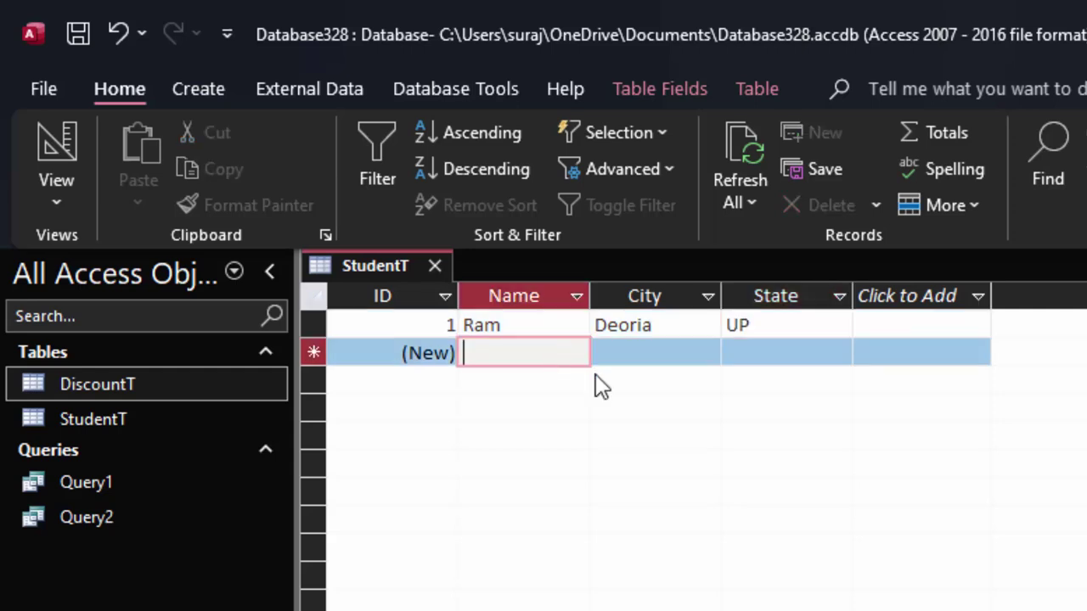
pyautogui.write('Gaurav')
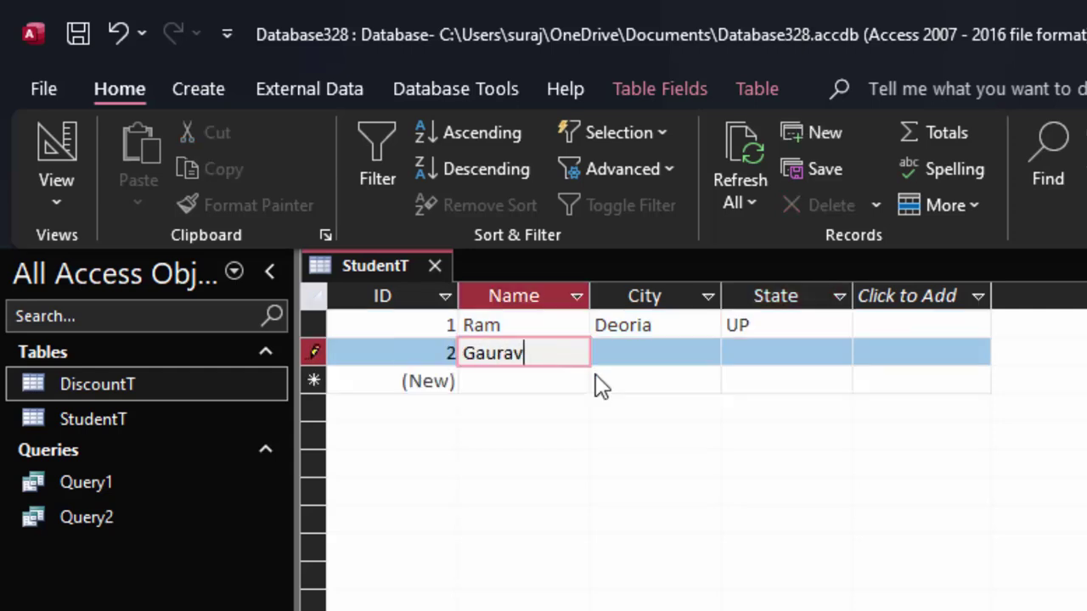
pyautogui.press('Tab')
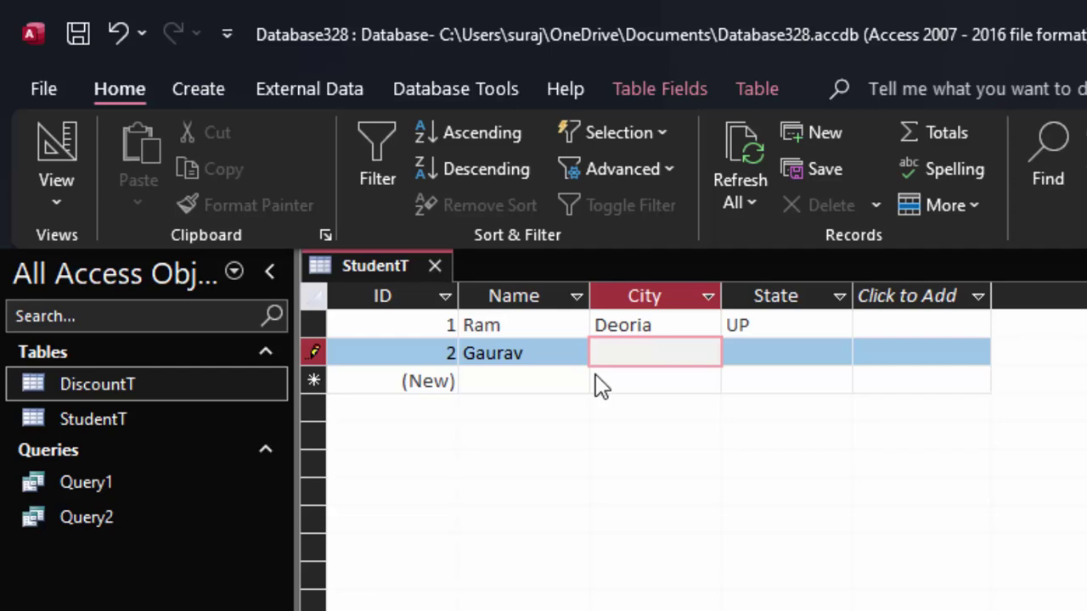
pyautogui.write('Nao')
pyautogui.write('ida')
pyautogui.press('BackSpace')
pyautogui.click(781, 353)
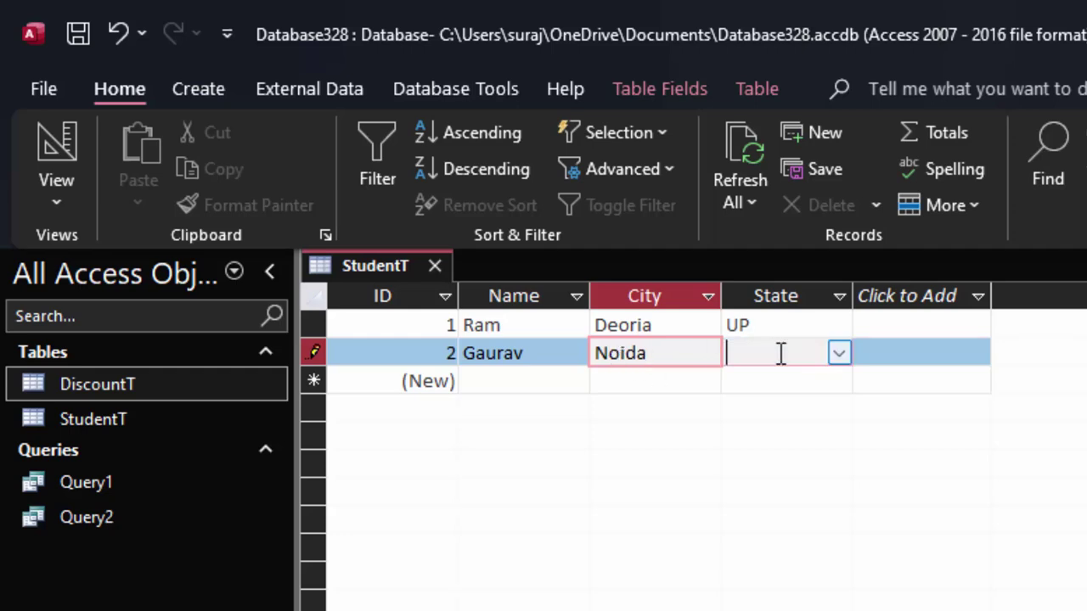
pyautogui.click(840, 354)
pyautogui.click(828, 382)
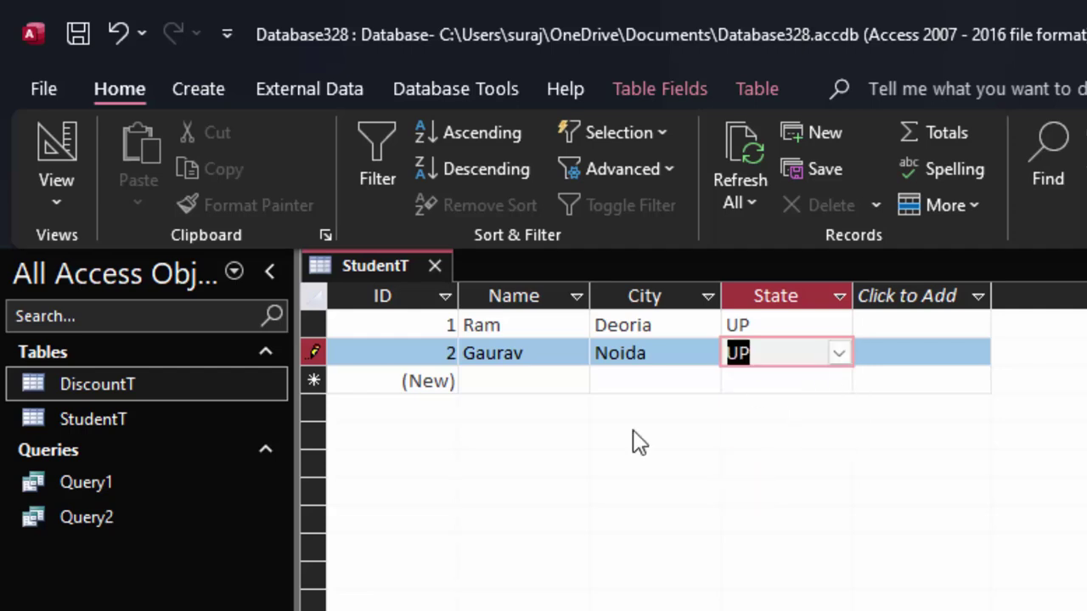
# Add the third student record with city Delhi and state Delhi.
pyautogui.click(505, 378)
pyautogui.write('Manoj')
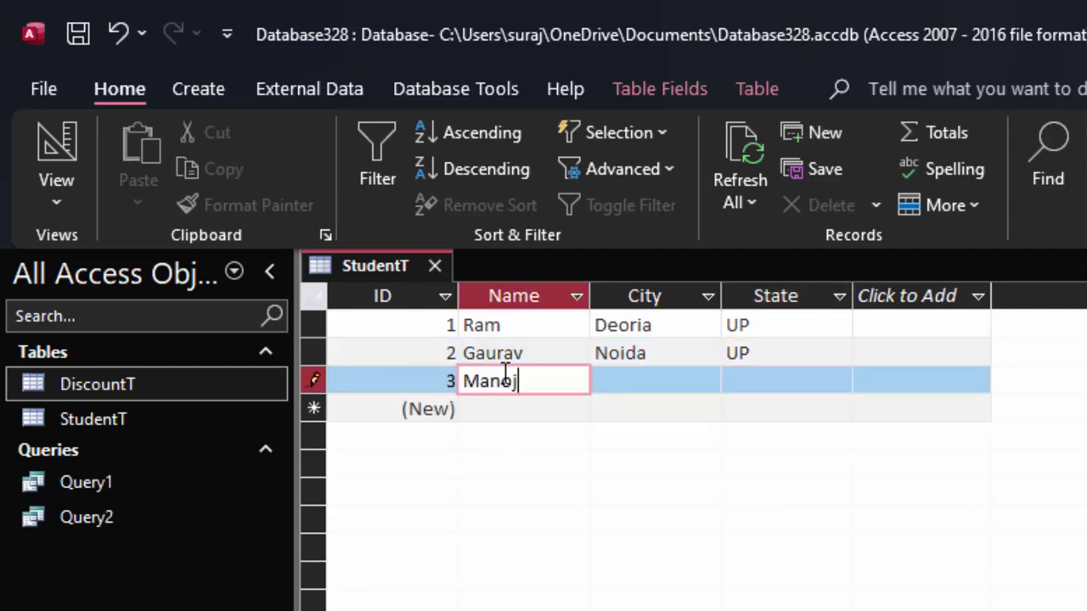
pyautogui.press('Tab')
pyautogui.write('De')
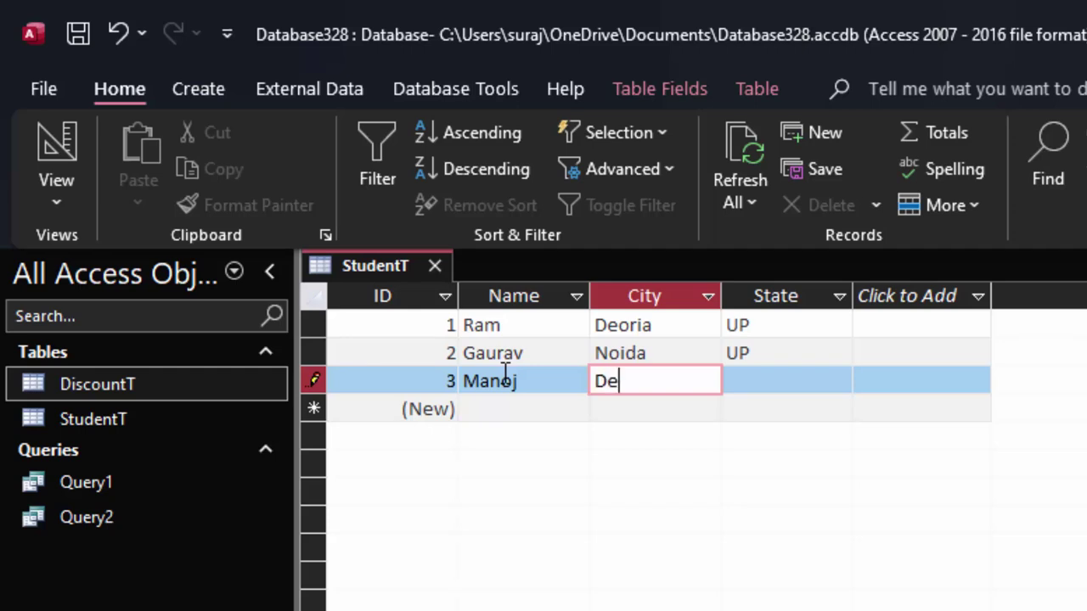
pyautogui.write('lhi')
pyautogui.press('Tab')
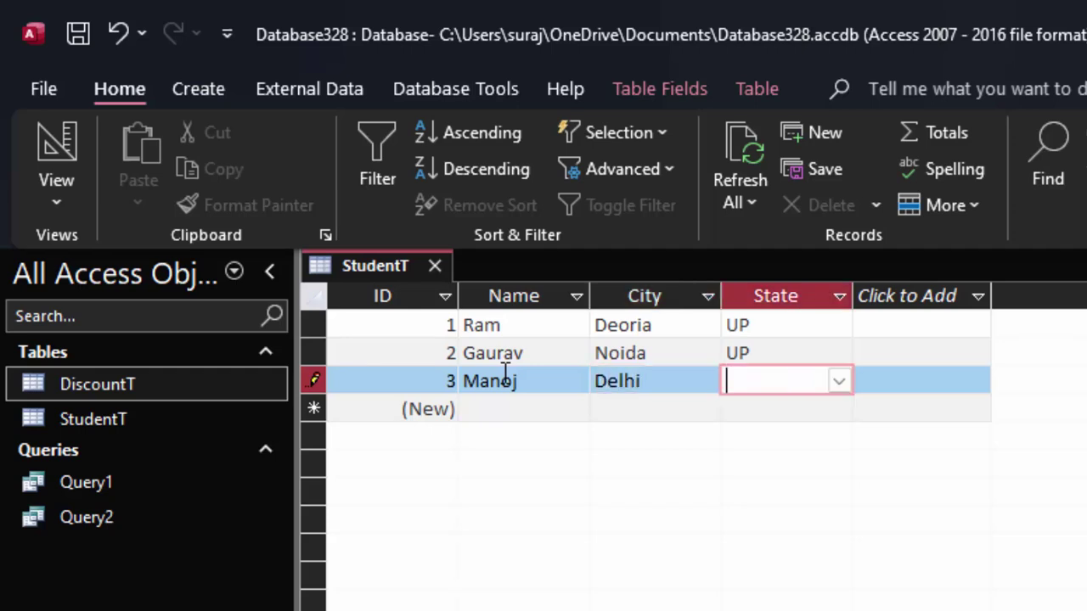
pyautogui.click(837, 382)
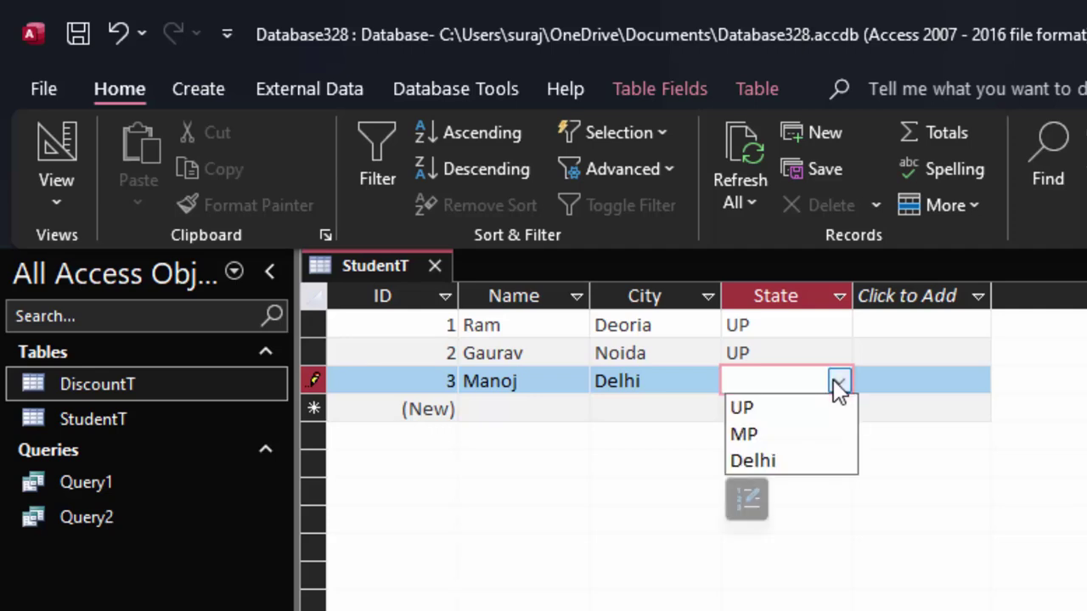
pyautogui.click(789, 460)
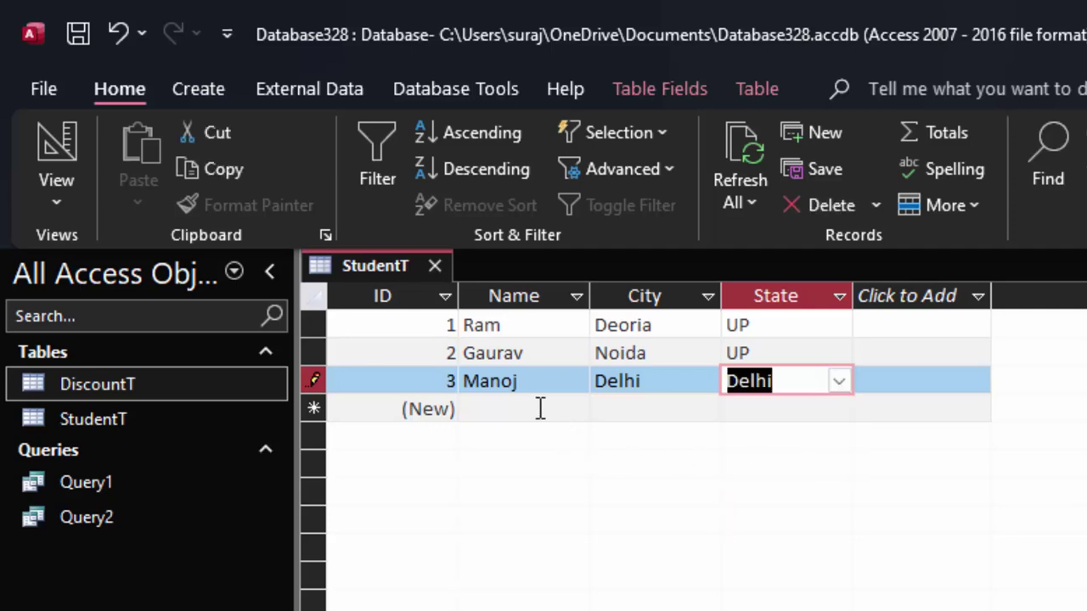
# Add the fourth student record with city Maihar and state MP.
pyautogui.click(533, 408)
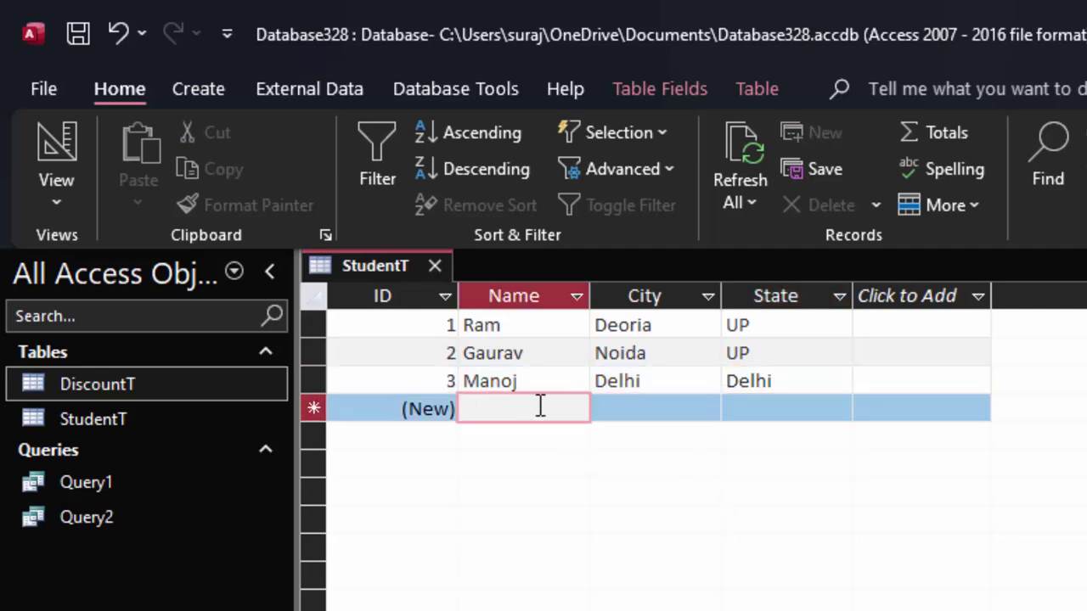
pyautogui.write('Rakesh')
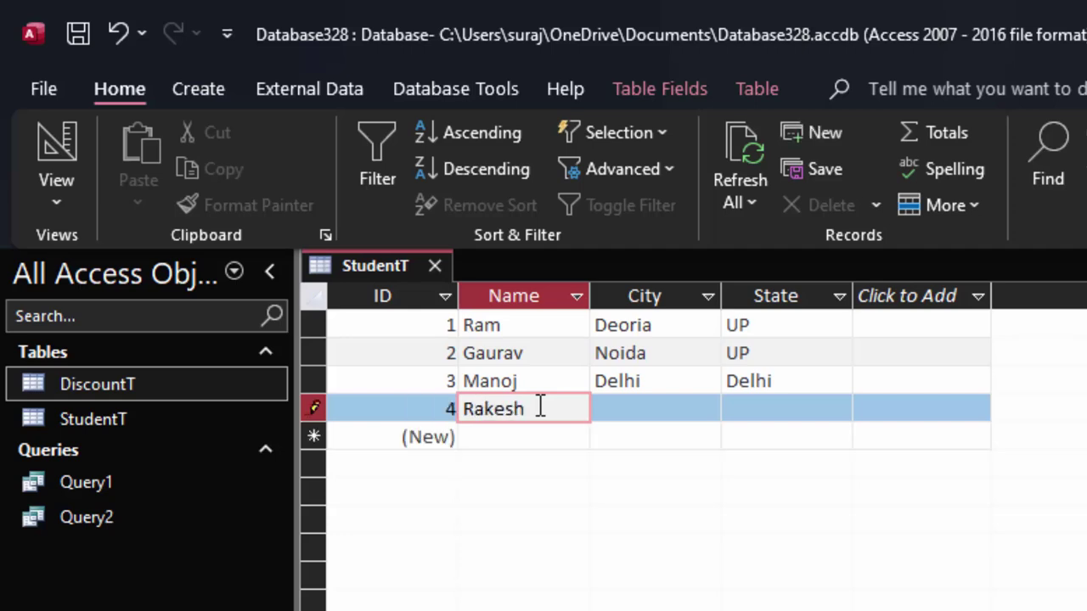
pyautogui.press('Tab')
pyautogui.write('Maih')
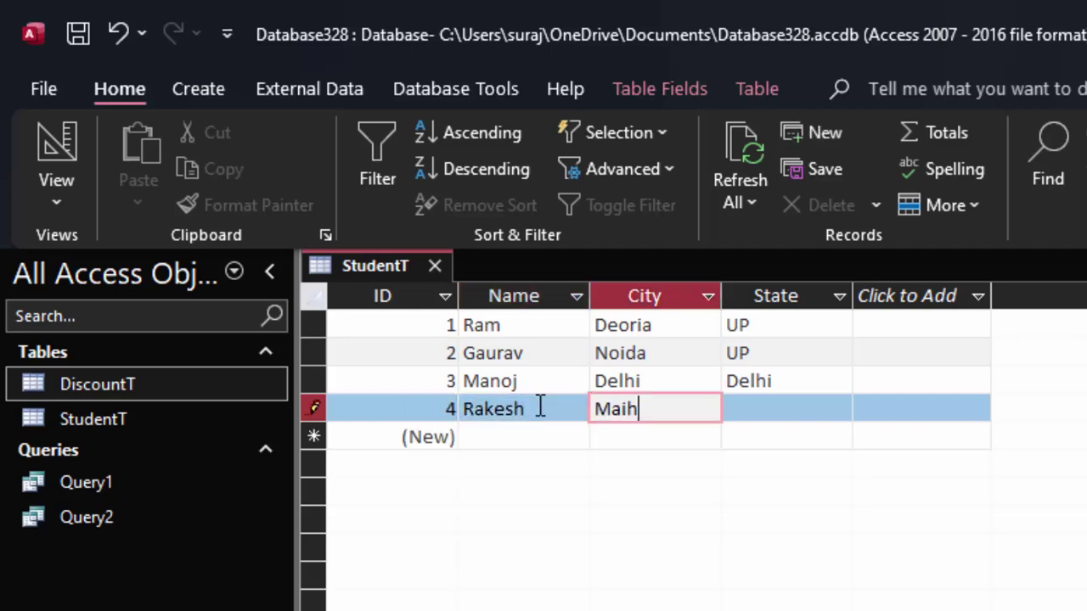
pyautogui.write('ar')
pyautogui.press('Tab')
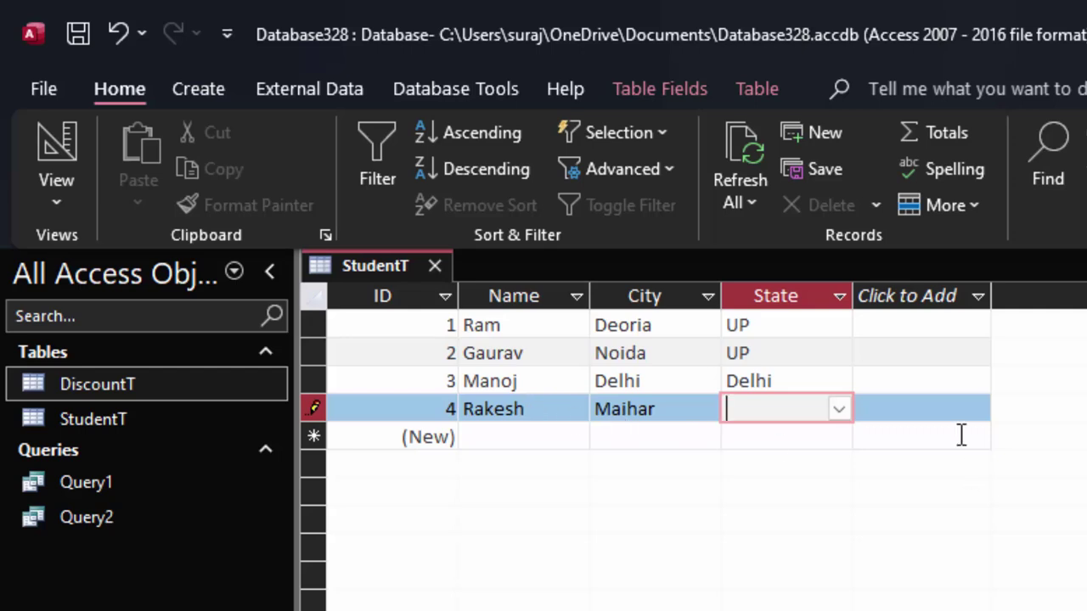
pyautogui.click(841, 410)
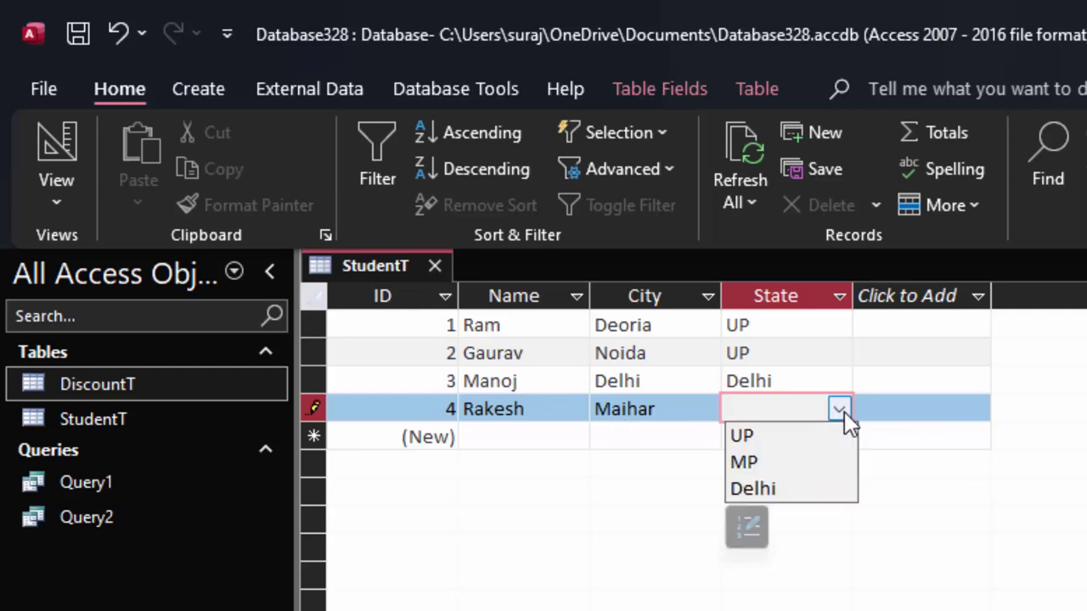
pyautogui.click(788, 463)
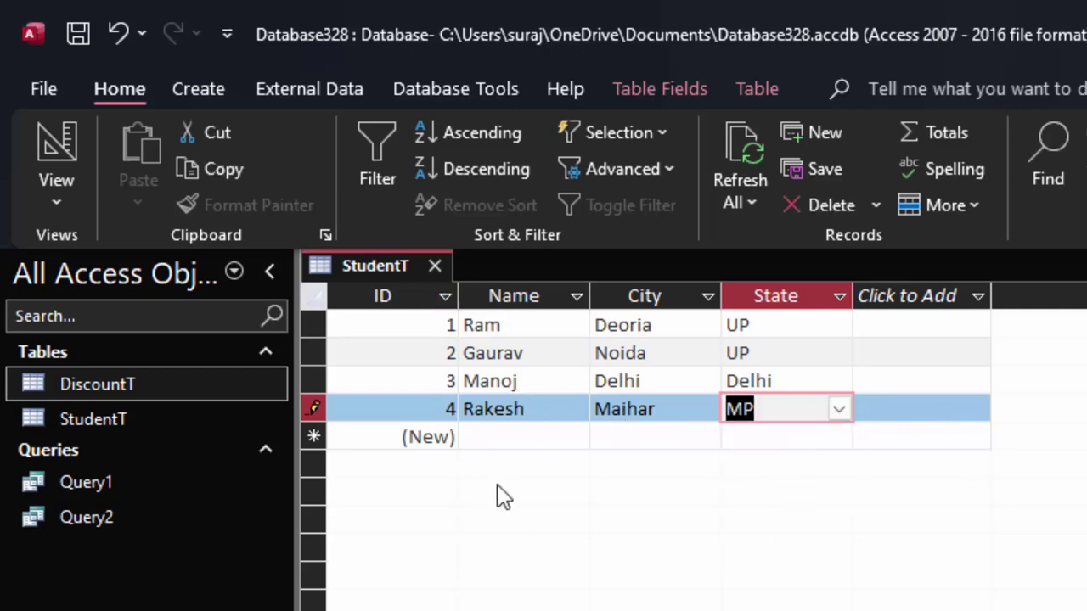
# Close StudentT and start a new query in SQL view.
pyautogui.click(434, 266)
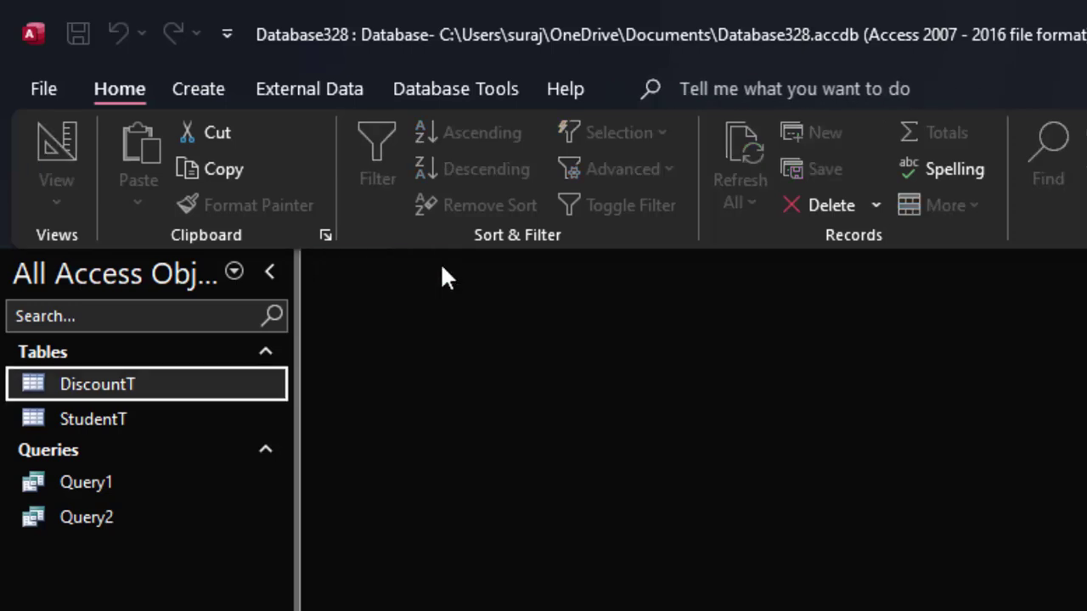
pyautogui.click(195, 90)
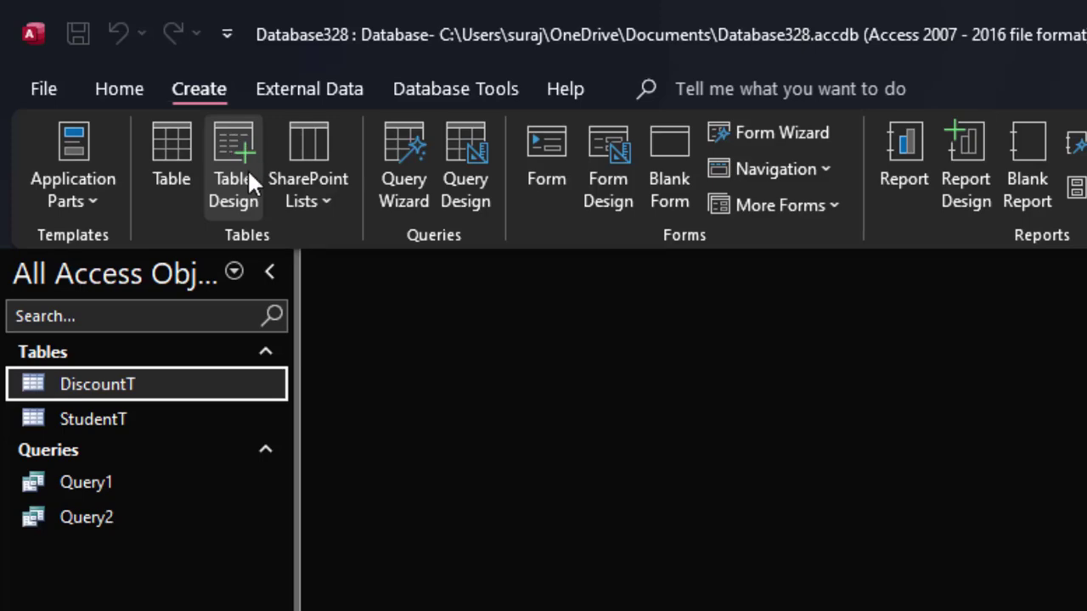
pyautogui.click(448, 143)
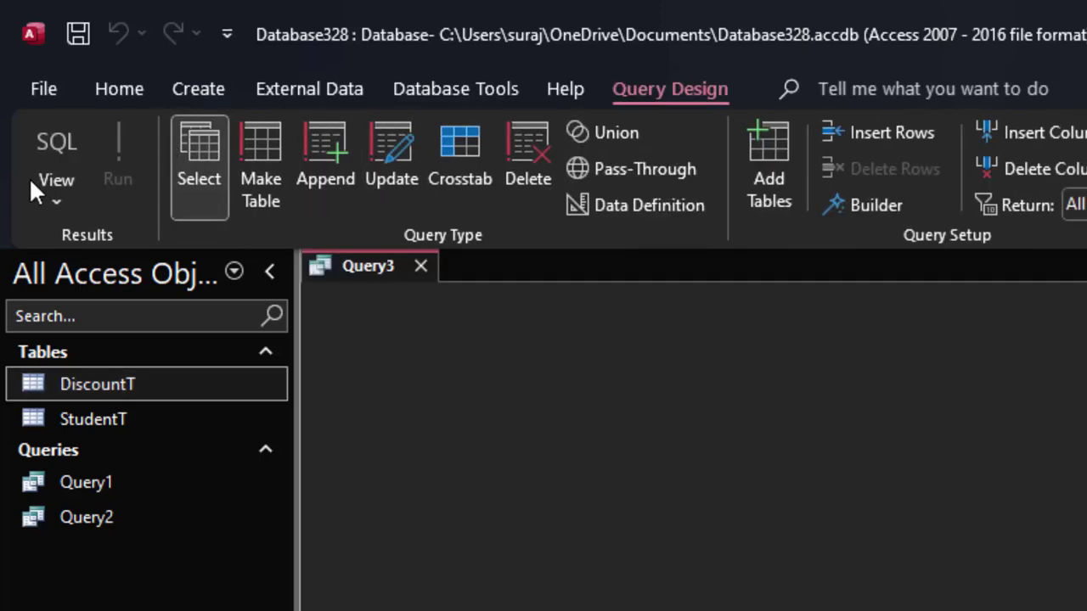
pyautogui.click(44, 146)
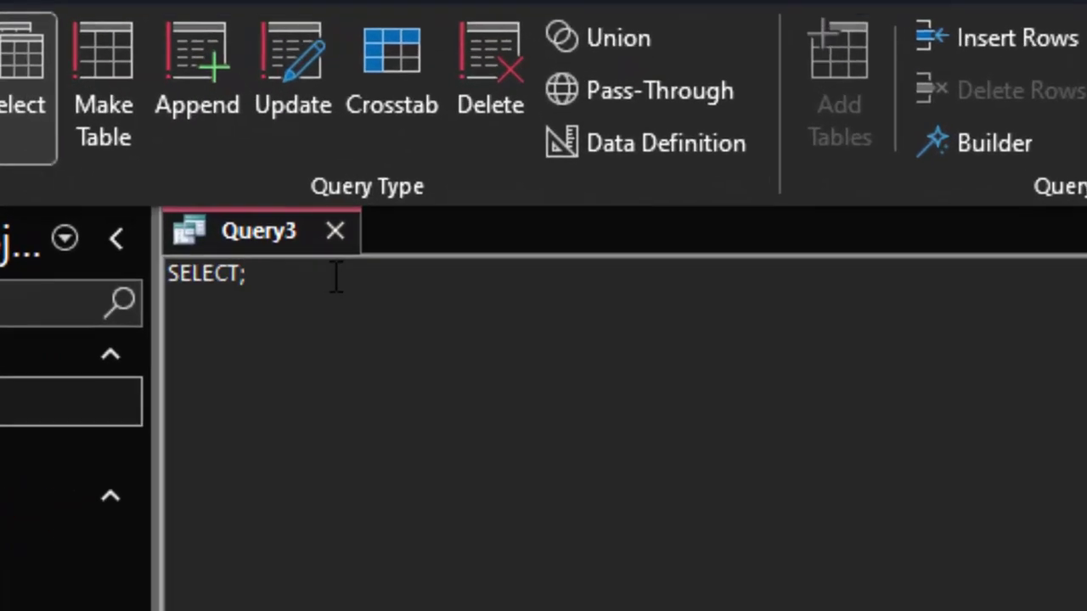
# Write 'SELECT Name,City from StudentT order by City;' as Query3's SQL.
pyautogui.press('BackSpace')
pyautogui.write('Name')
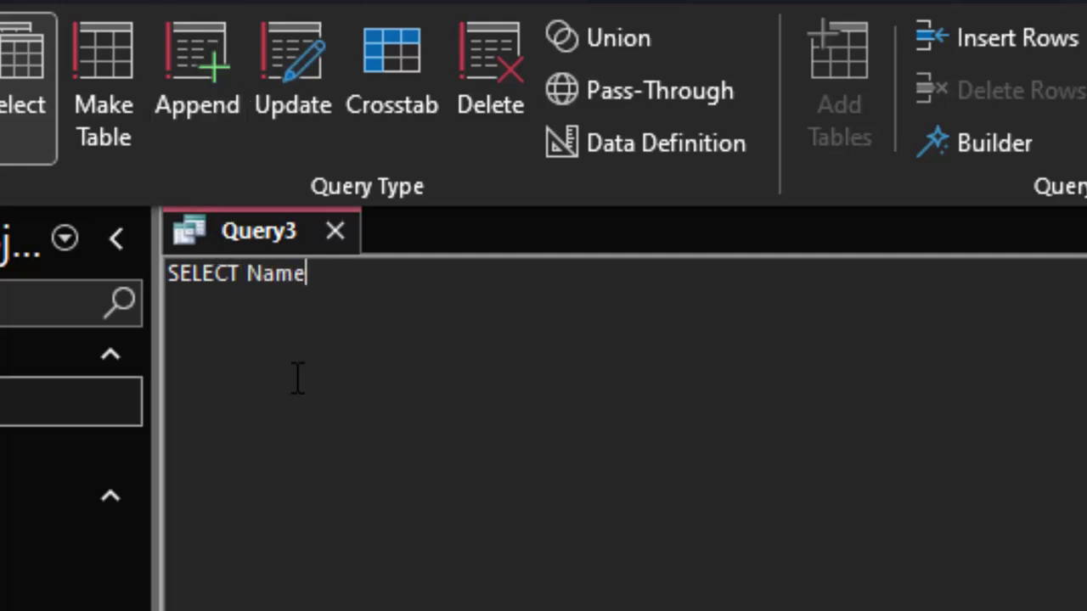
pyautogui.write(',')
pyautogui.doubleClick(72, 451)
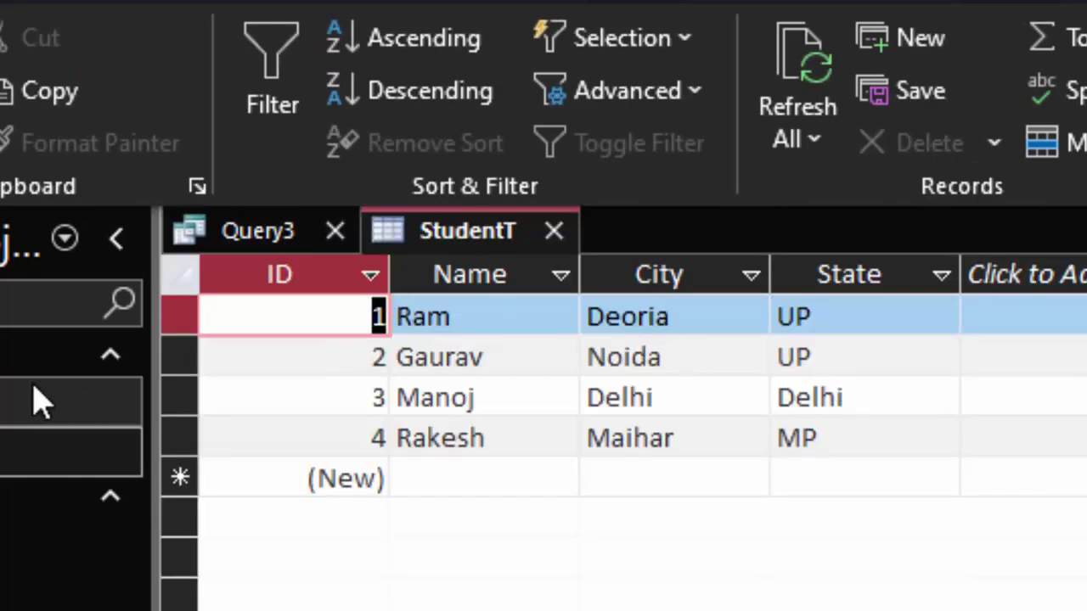
pyautogui.click(281, 242)
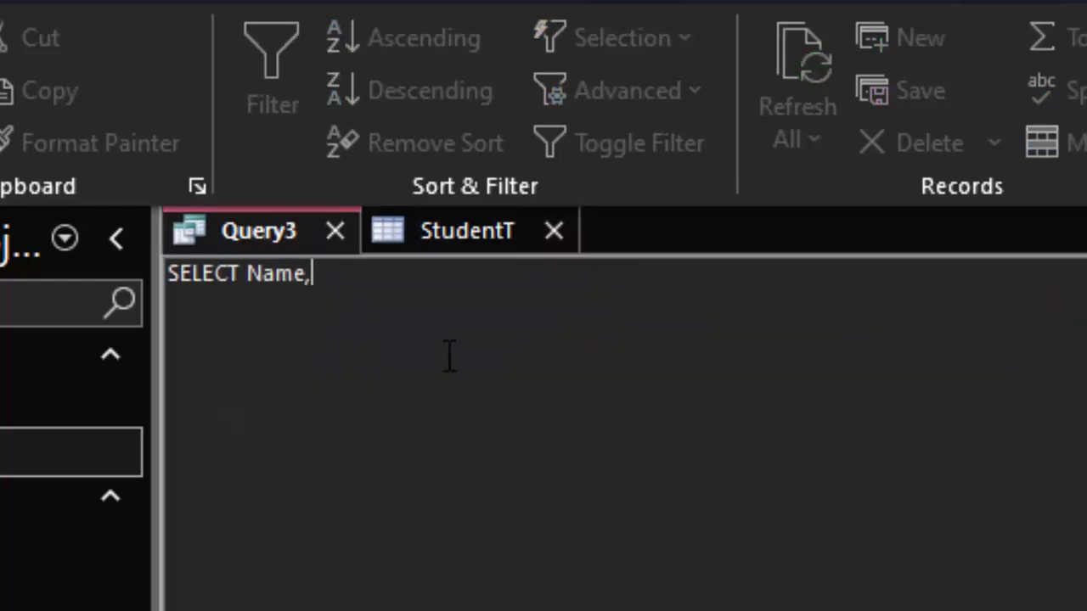
pyautogui.write('City,')
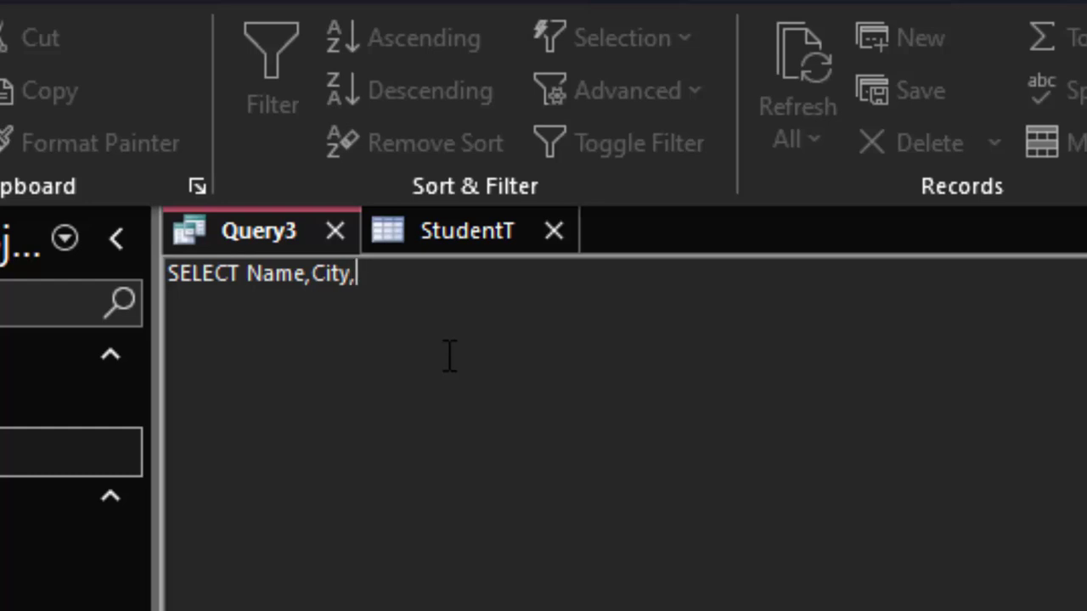
pyautogui.press('BackSpace')
pyautogui.write('from ')
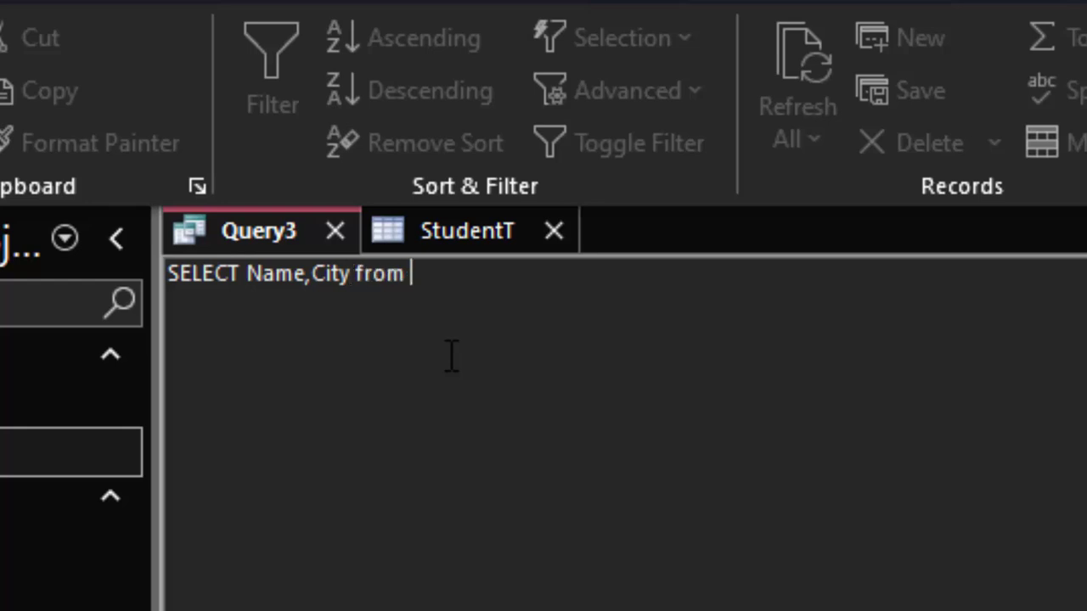
pyautogui.write('S')
pyautogui.write('tudentT')
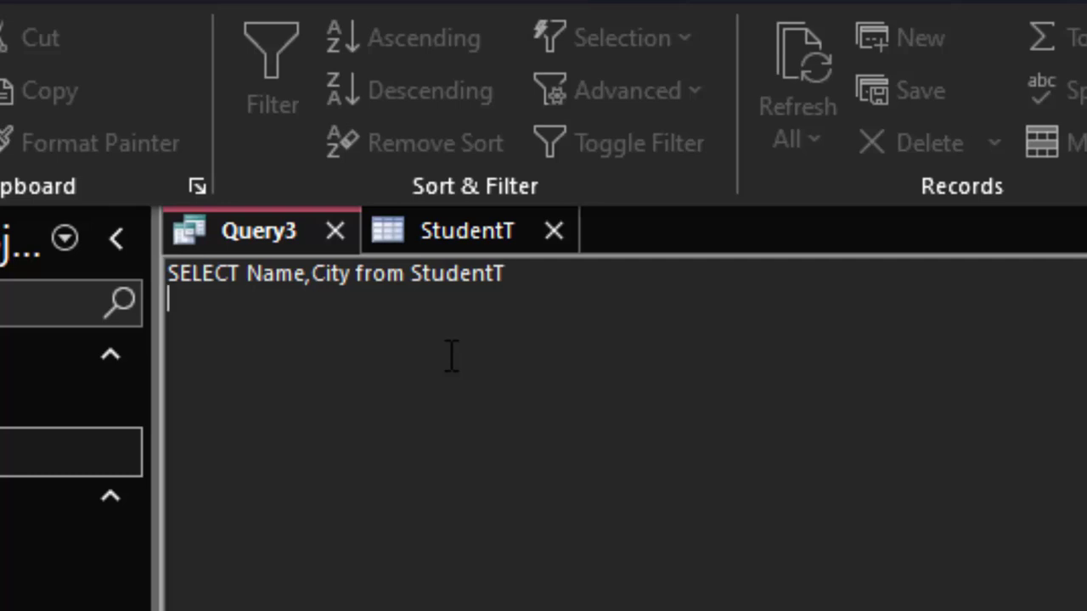
pyautogui.write('order ')
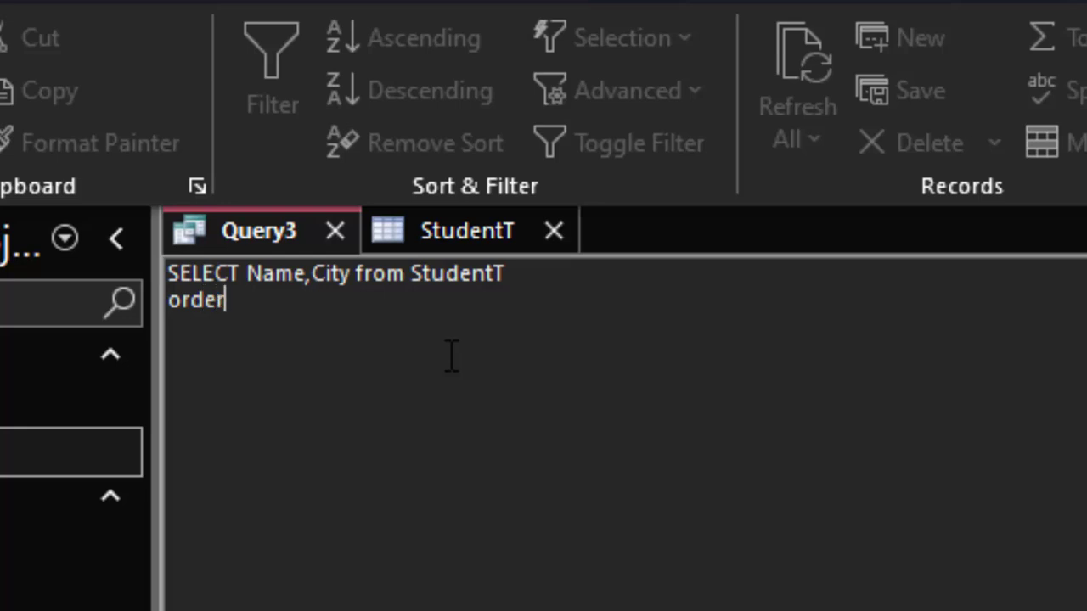
pyautogui.write('by')
pyautogui.write(' City')
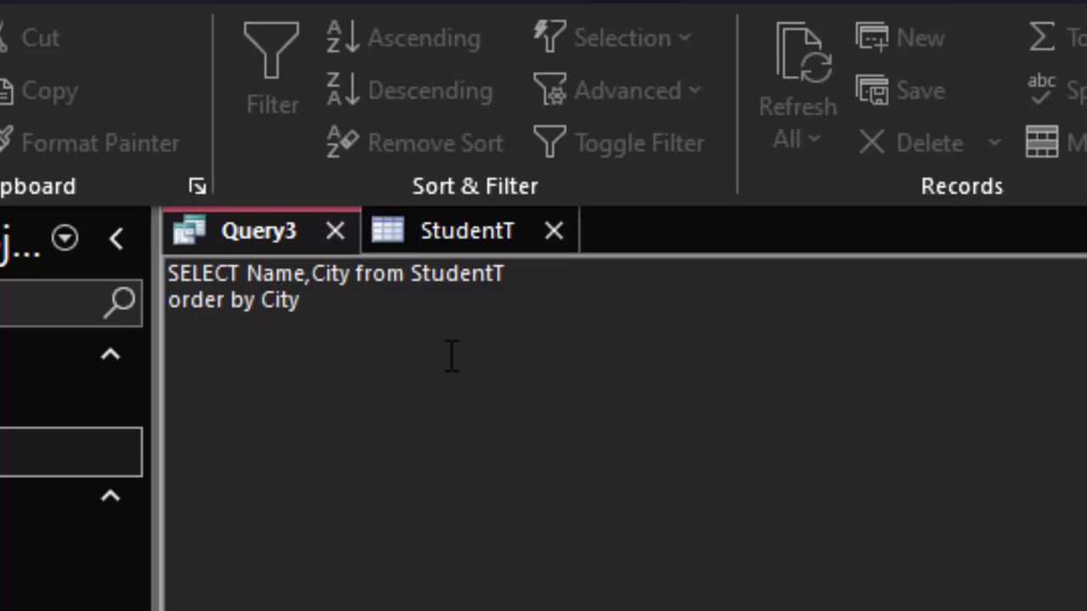
pyautogui.write(';')
pyautogui.click(553, 231)
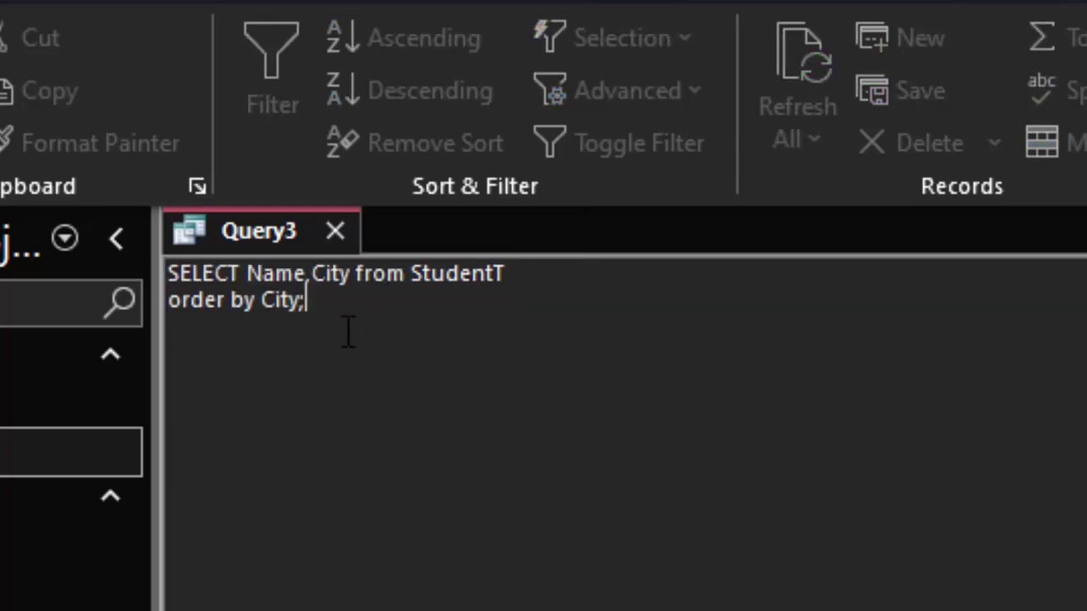
pyautogui.press('Return')
pyautogui.moveTo(348, 321); pyautogui.dragTo(41, 280)
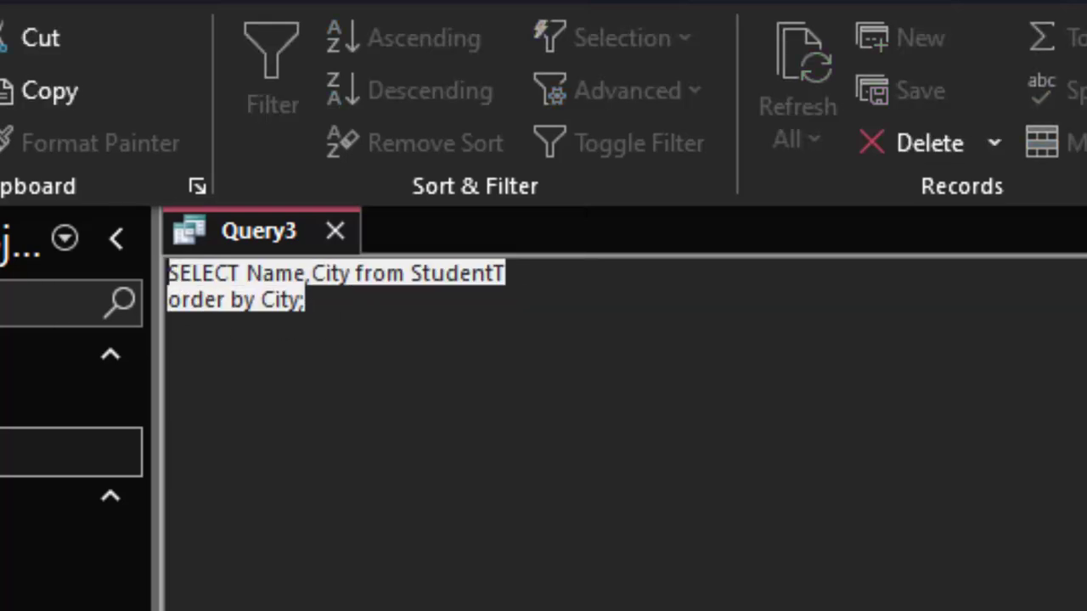
pyautogui.click(655, 2)
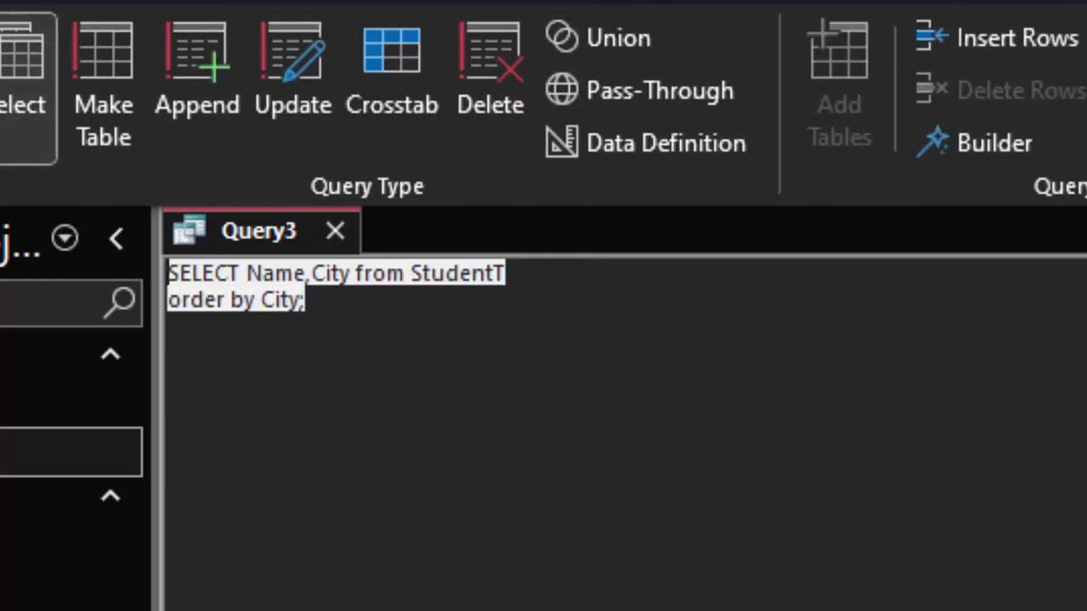
# Add State after City in the SELECT list and run Query3.
pyautogui.click(2, 75)
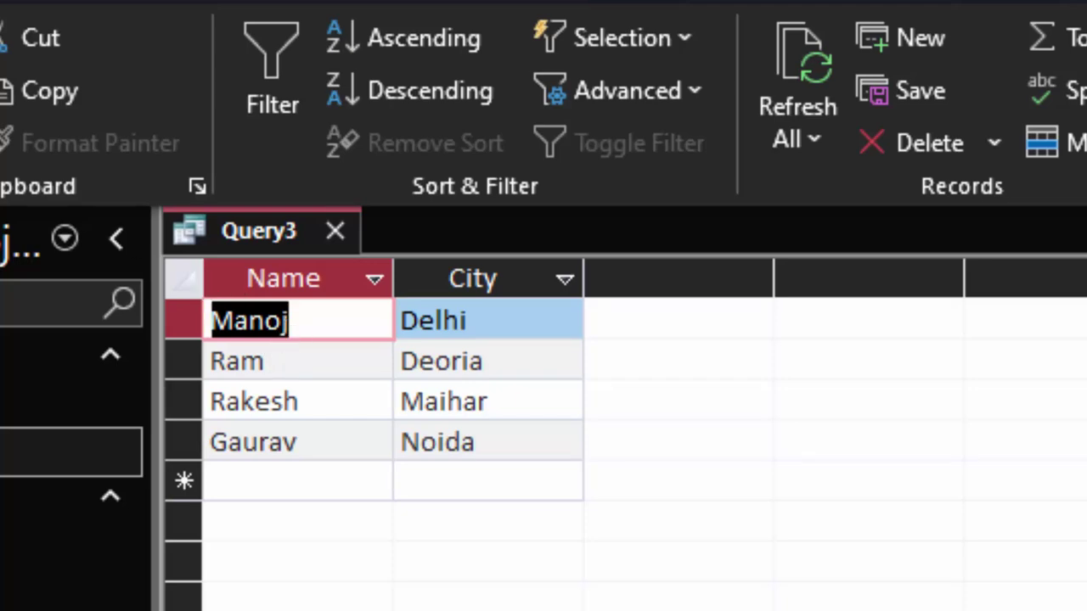
pyautogui.click(1, 68)
pyautogui.click(42, 297)
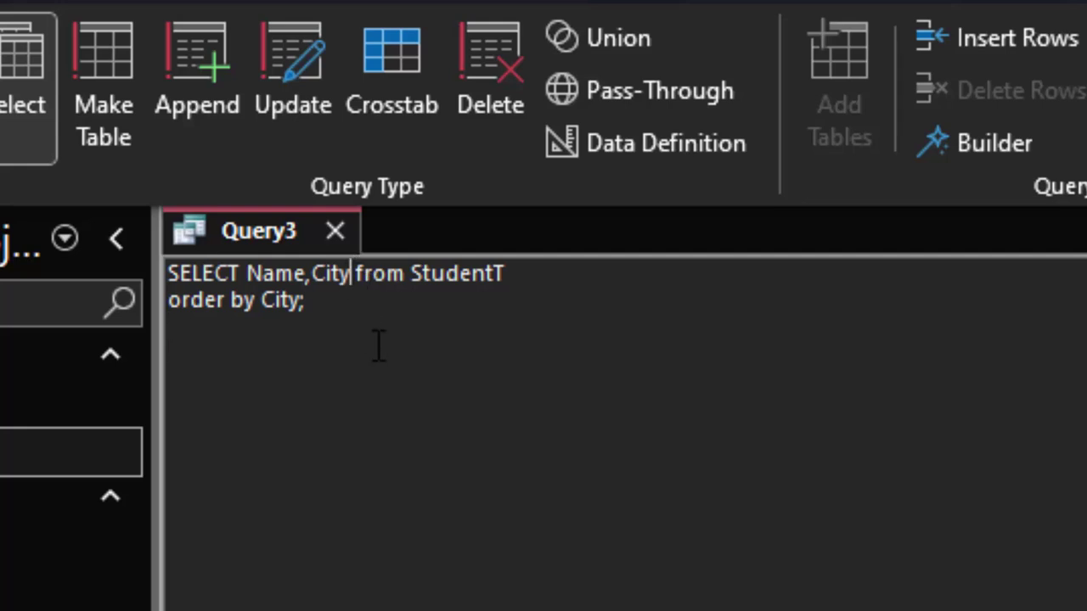
pyautogui.write(',State')
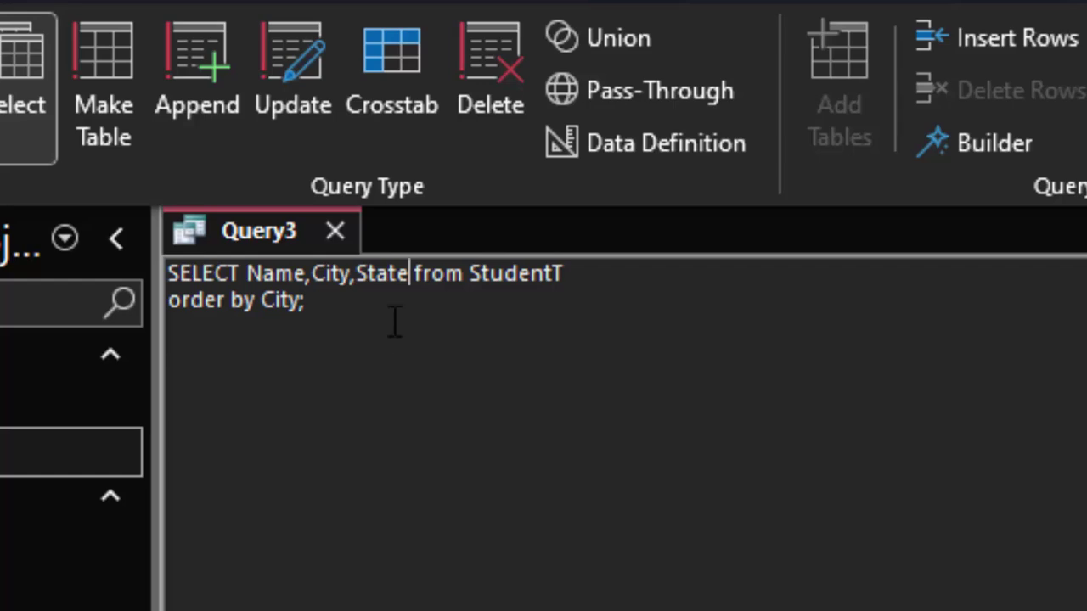
pyautogui.click(3, 85)
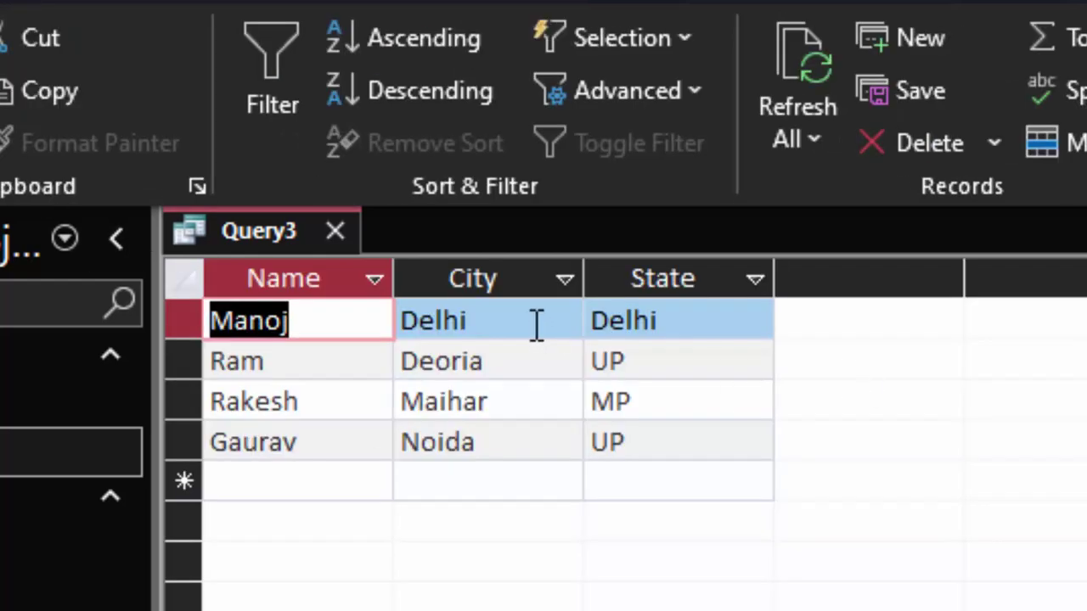